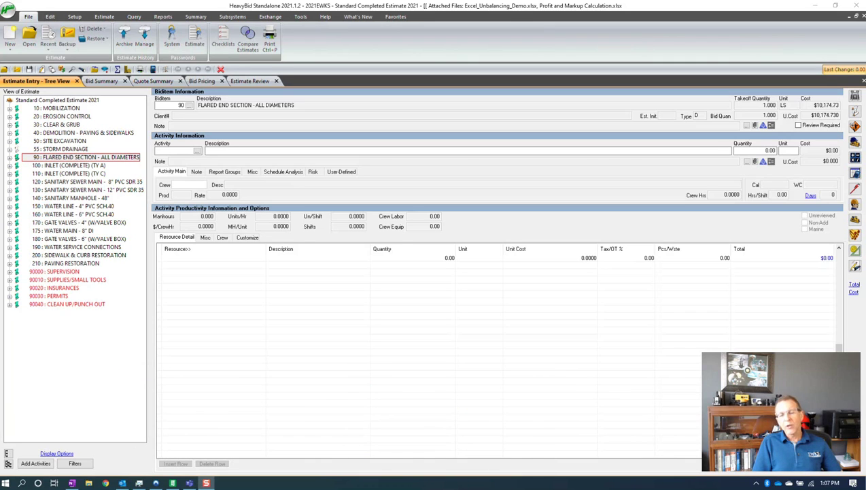
- Review the settings of the existing Activity highlight in the estimate's tree display options without changing them
left_click(58, 453)
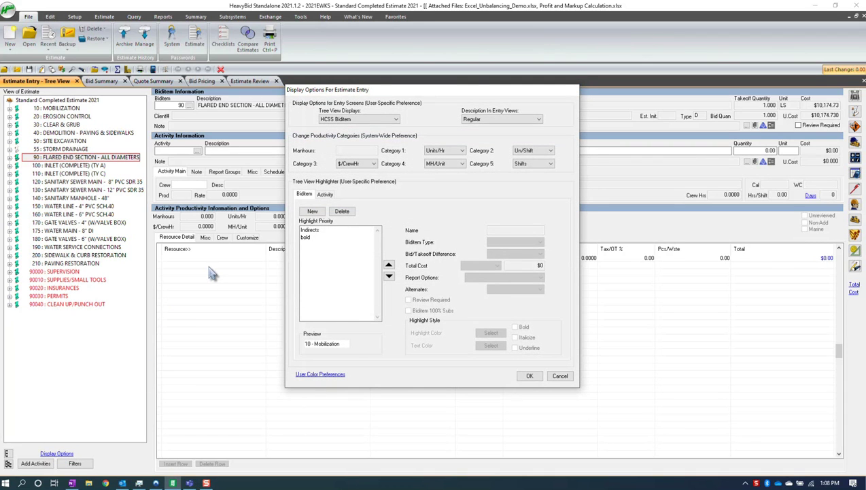
left_click(325, 195)
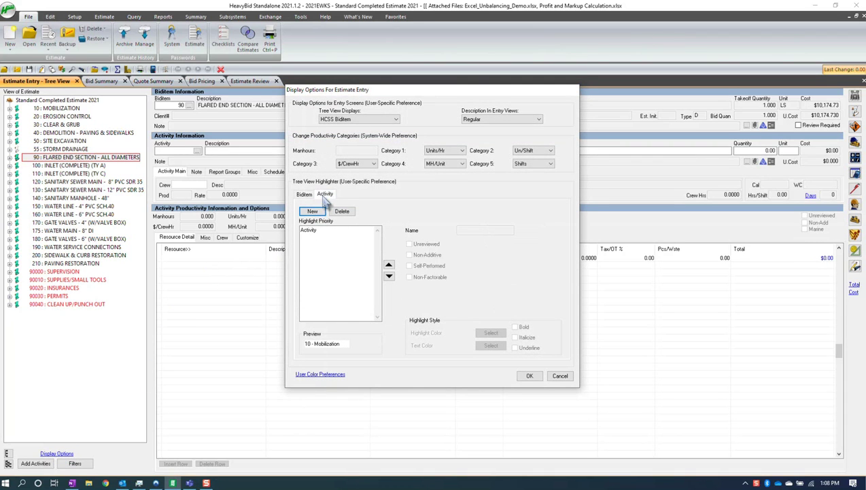
left_click(311, 231)
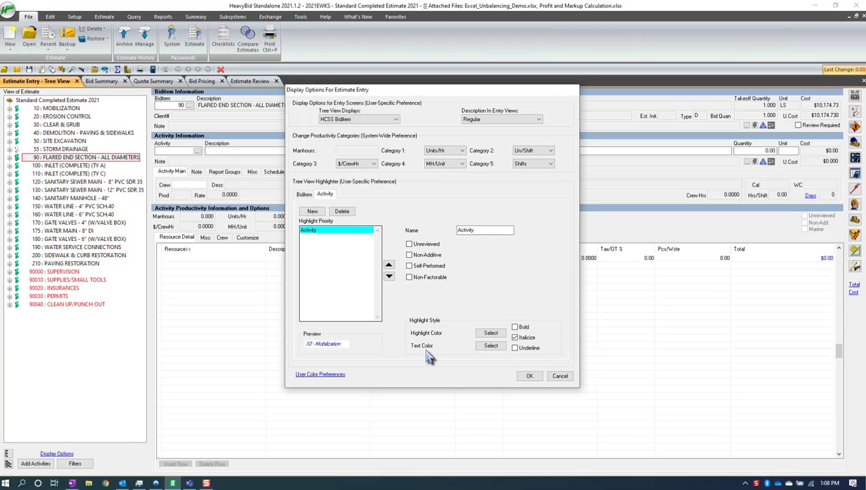
left_click(559, 376)
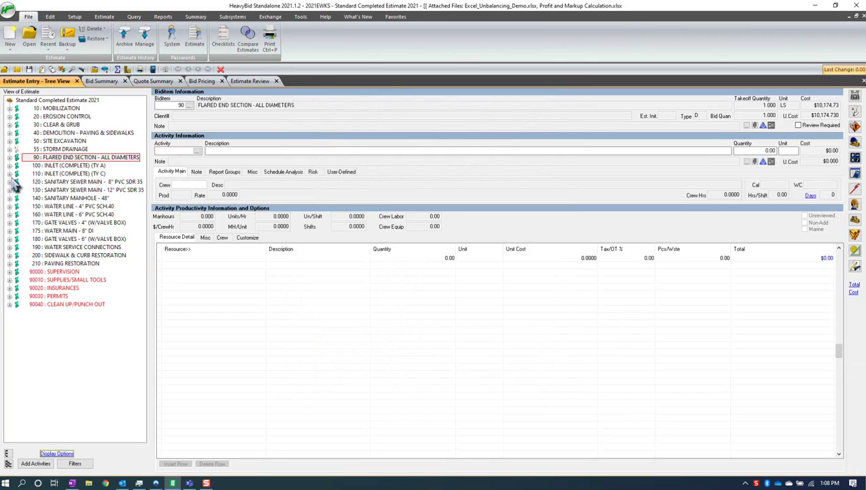
- Expand biditem 100 INLET (COMPLETE) (TY A) and compare the tree formatting and unreviewed status of activities 490060 and 490180
left_click(10, 166)
left_click(71, 174)
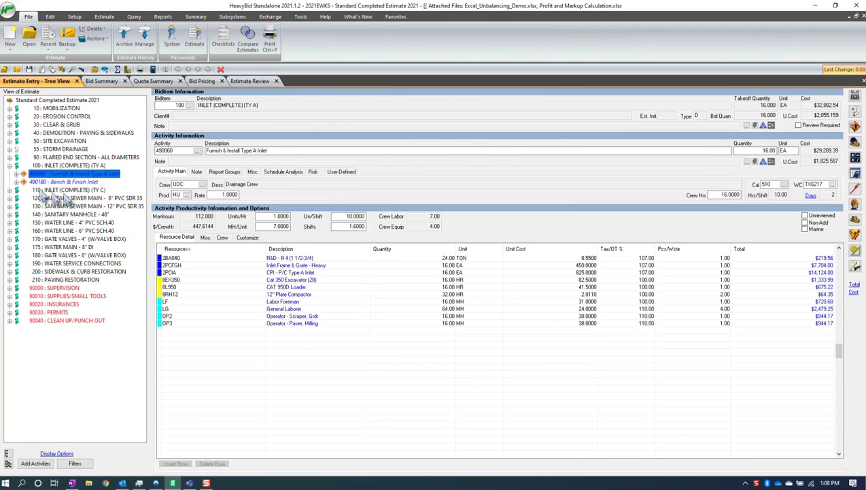
left_click(80, 182)
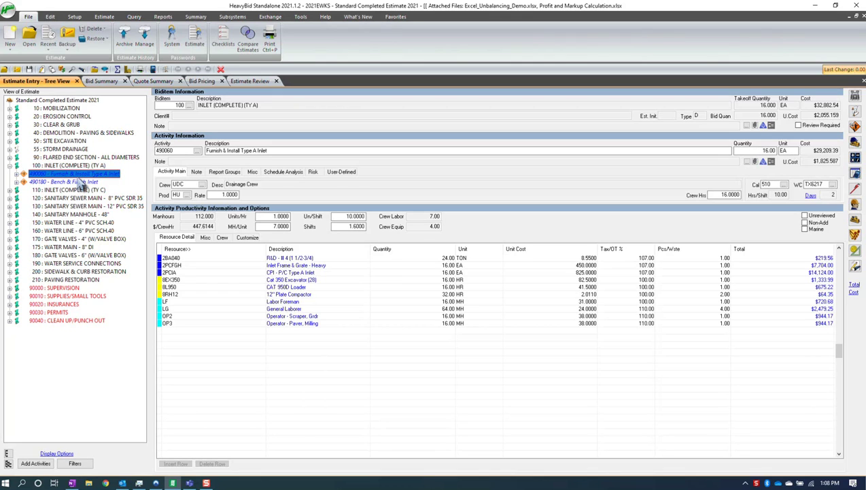
left_click(83, 166)
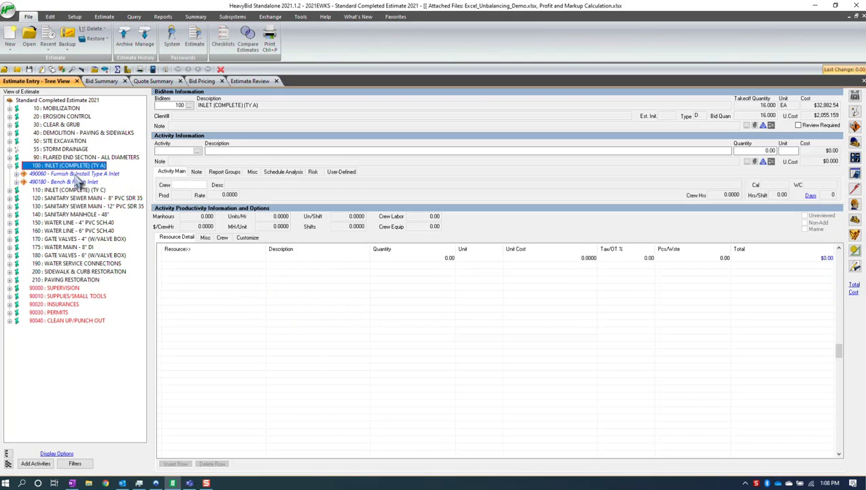
left_click(78, 174)
left_click(78, 168)
left_click(79, 182)
left_click(79, 174)
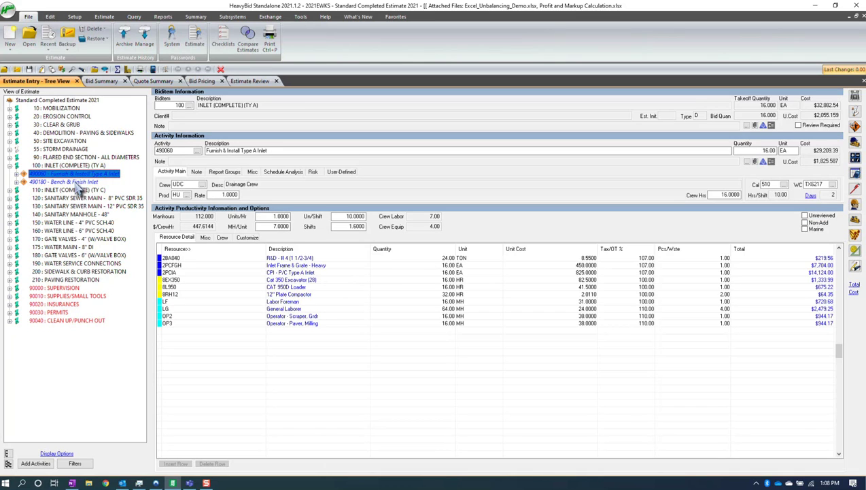
left_click(76, 182)
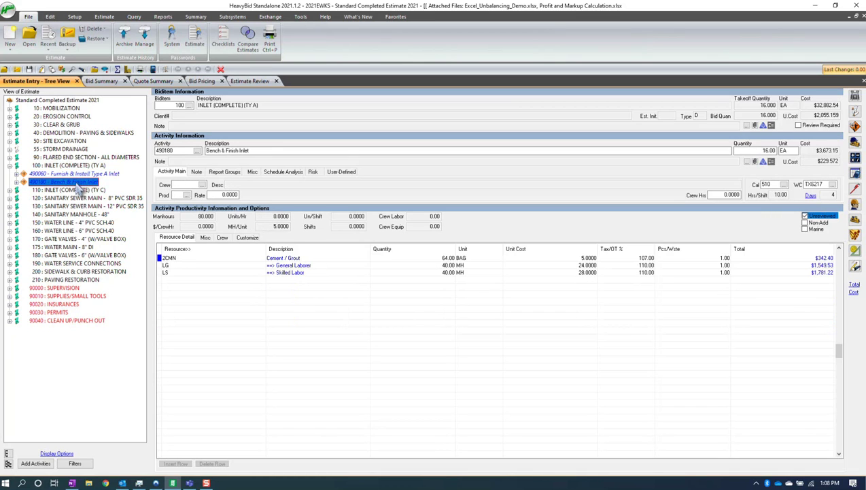
left_click(94, 175)
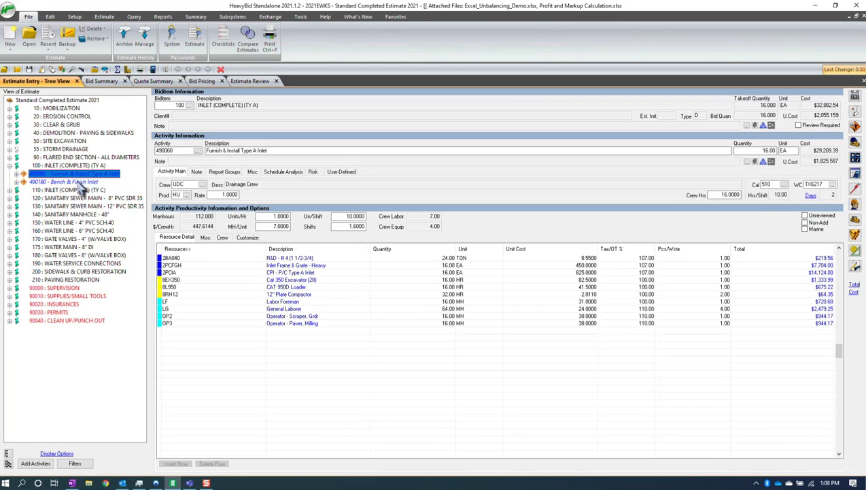
- Add an italicized activity highlight named Activity2 in the display options and save it
left_click(56, 454)
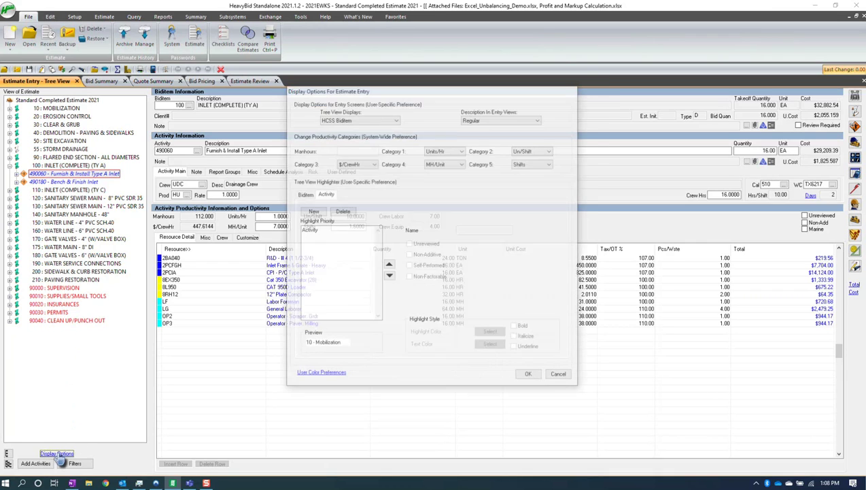
left_click(311, 212)
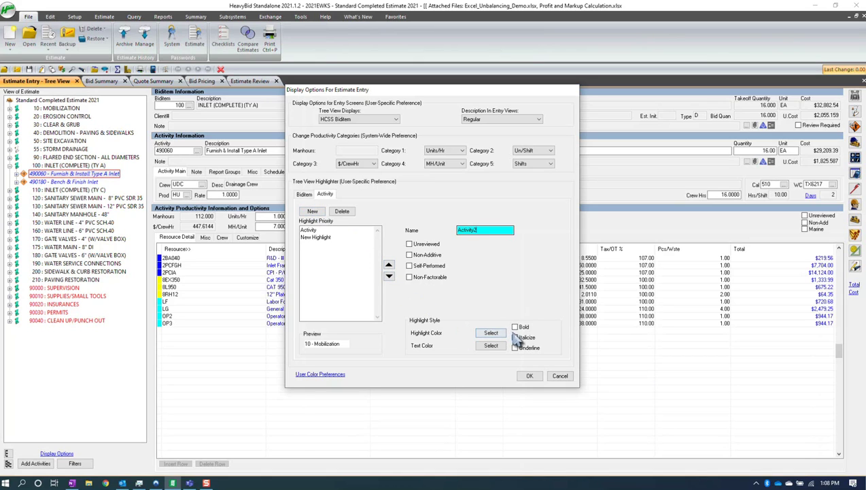
left_click(516, 338)
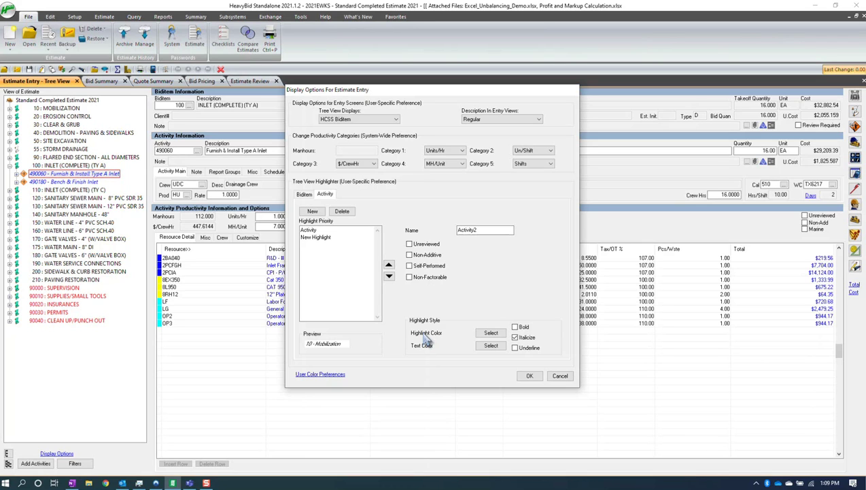
left_click(491, 345)
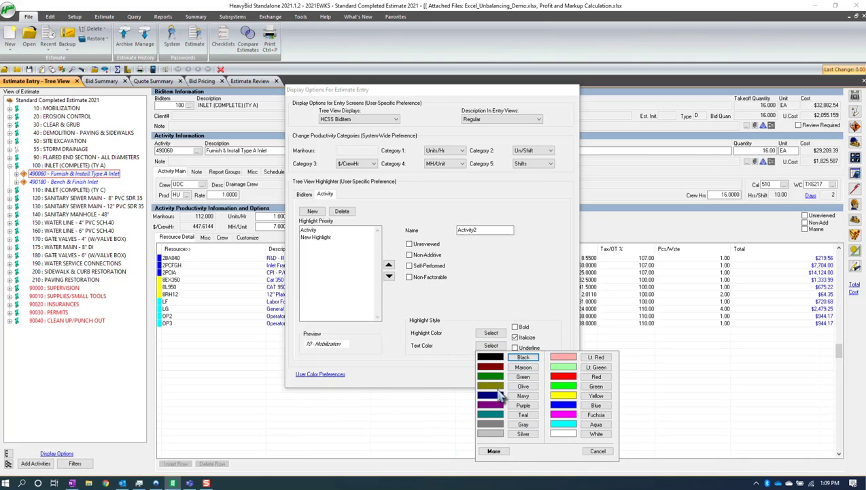
left_click(587, 451)
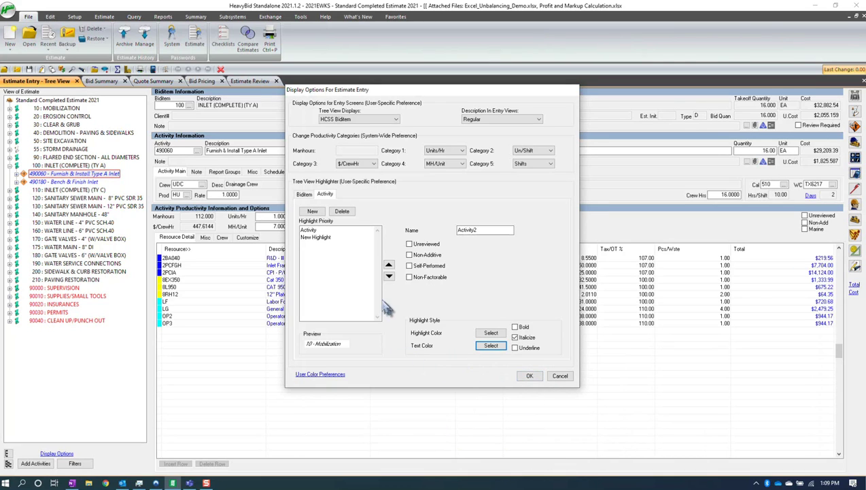
left_click(530, 376)
- Delete the Activity2 highlight from the activity highlight list in the display options
left_click(56, 454)
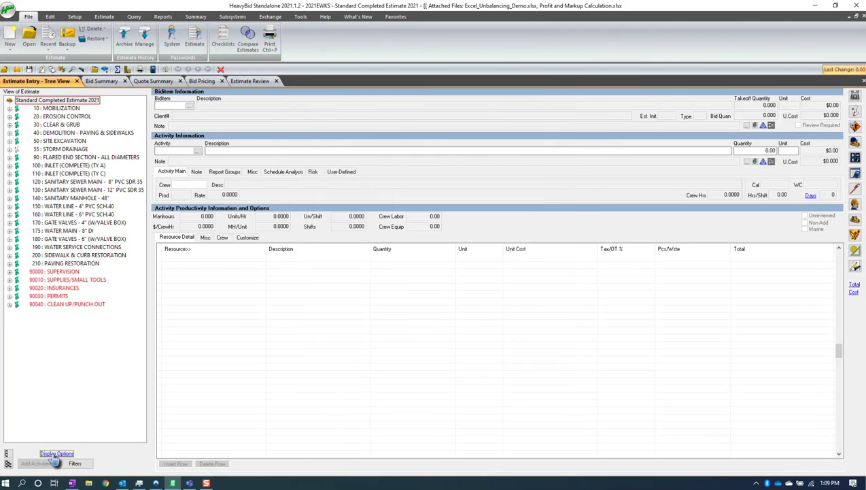
left_click(317, 237)
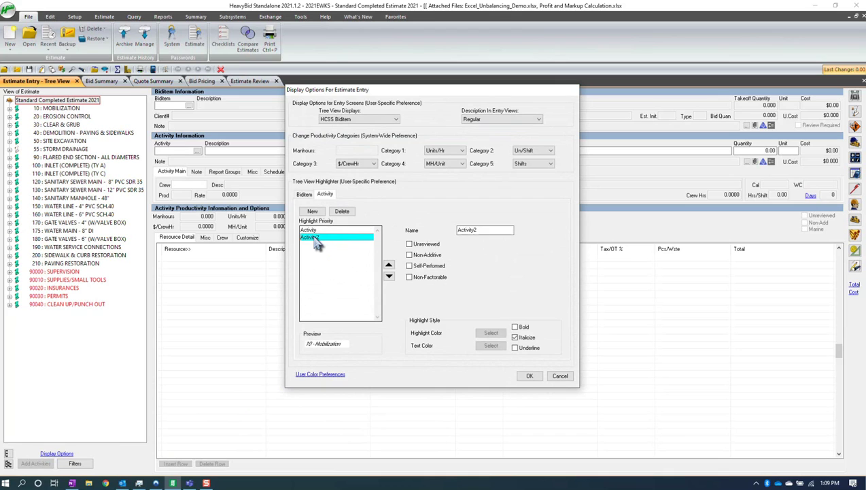
left_click(352, 211)
left_click(465, 273)
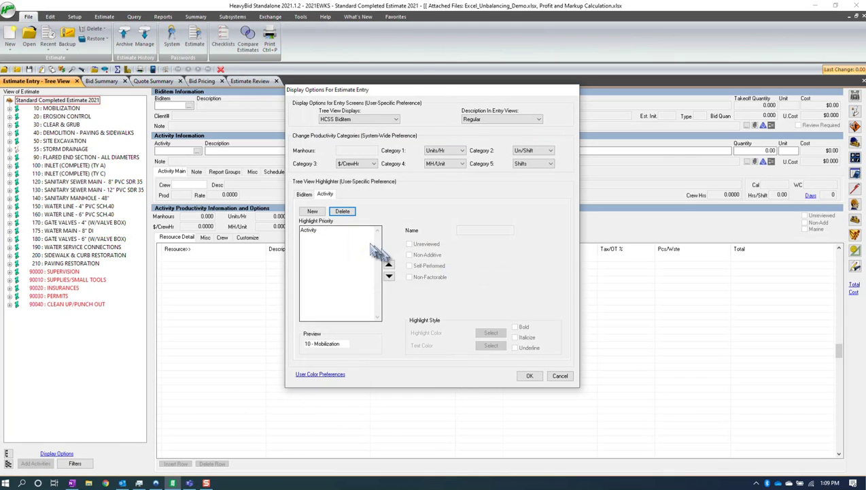
- Create an activity highlight named Unreviewed for unreviewed activities with a yellow highlight color, and save the display options
left_click(317, 232)
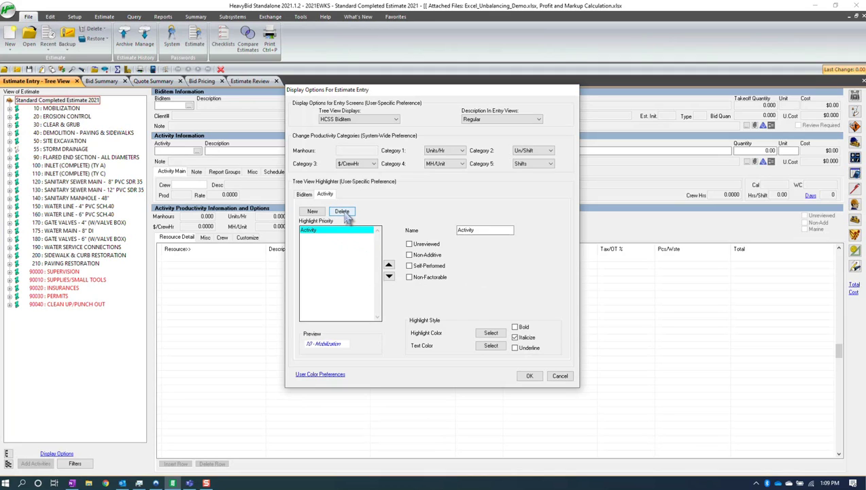
left_click(312, 211)
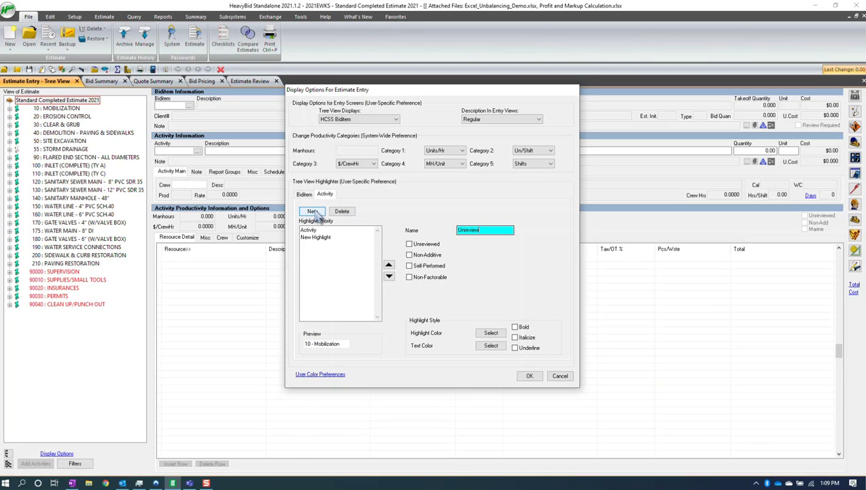
left_click(410, 245)
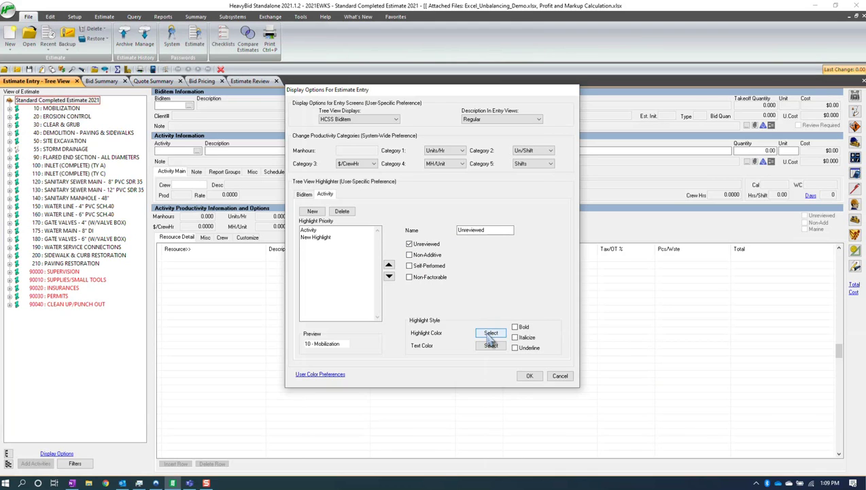
left_click(490, 334)
left_click(588, 387)
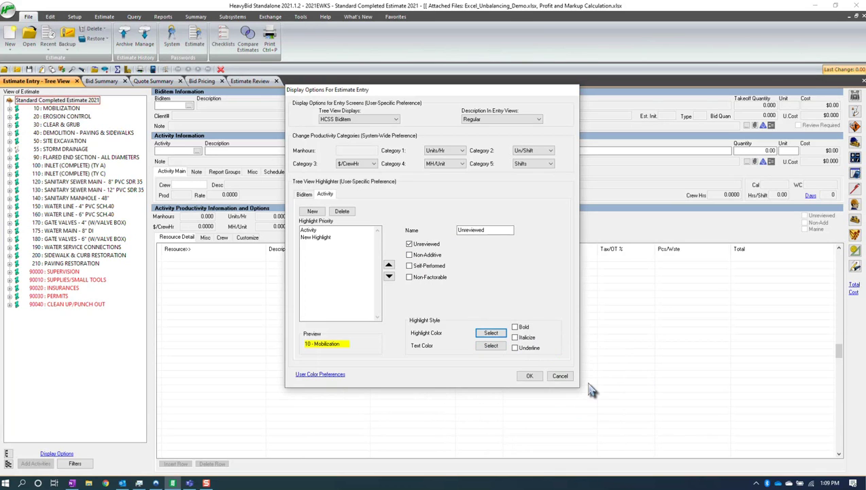
left_click(530, 376)
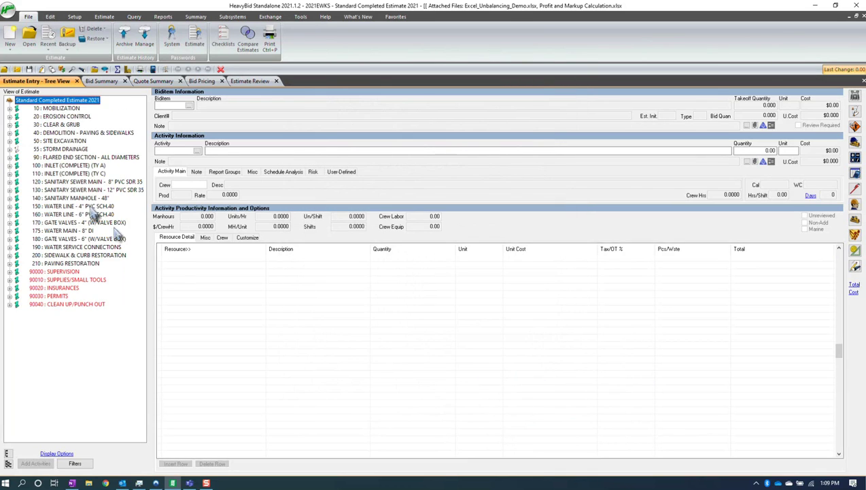
- Mark activity 490060 Furnish & Install Type A Inlet under biditem 100 as unreviewed and compare its tree formatting with activity 490180
double_click(17, 166)
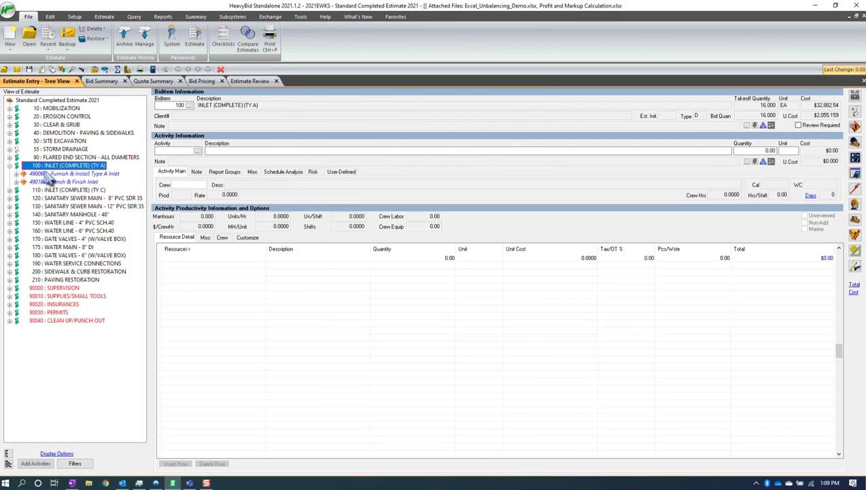
left_click(49, 174)
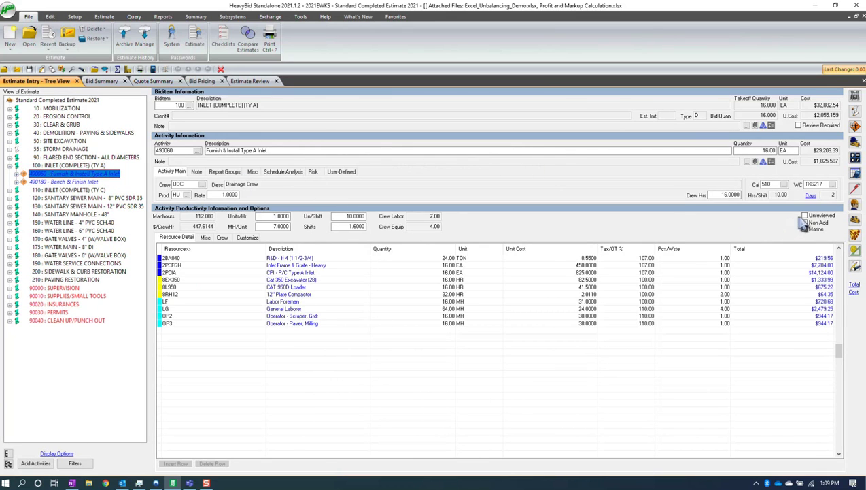
left_click(707, 296)
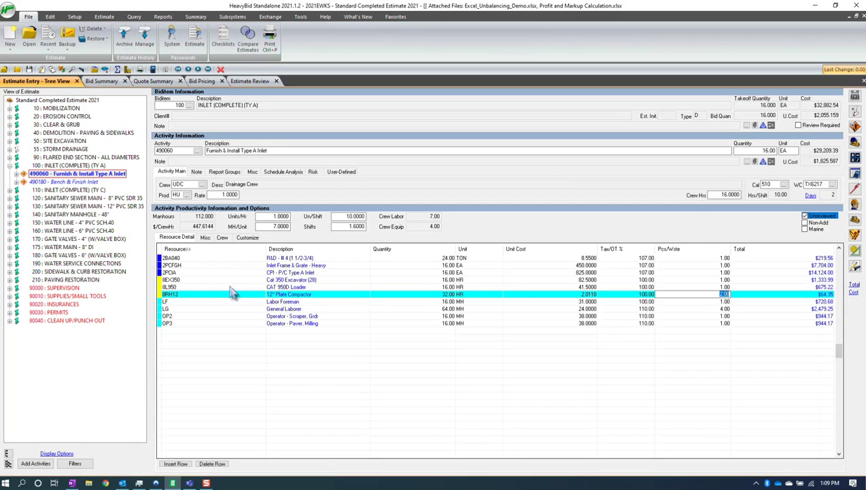
left_click(80, 182)
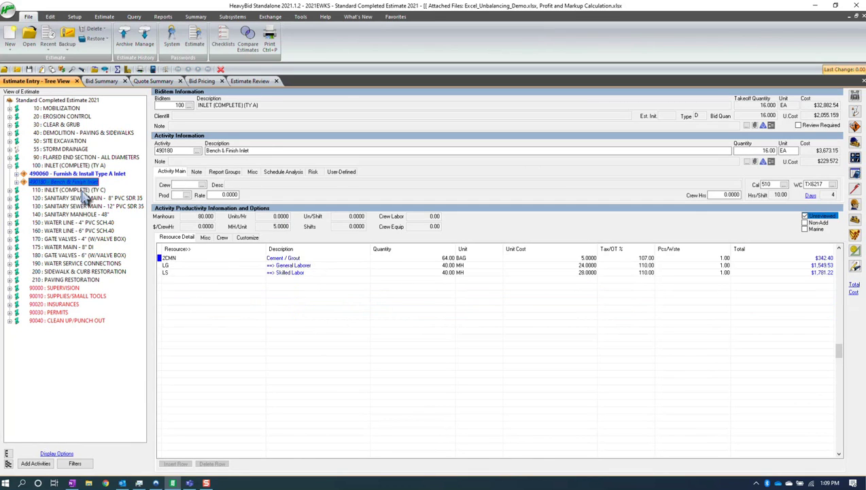
left_click(87, 174, "ctrl")
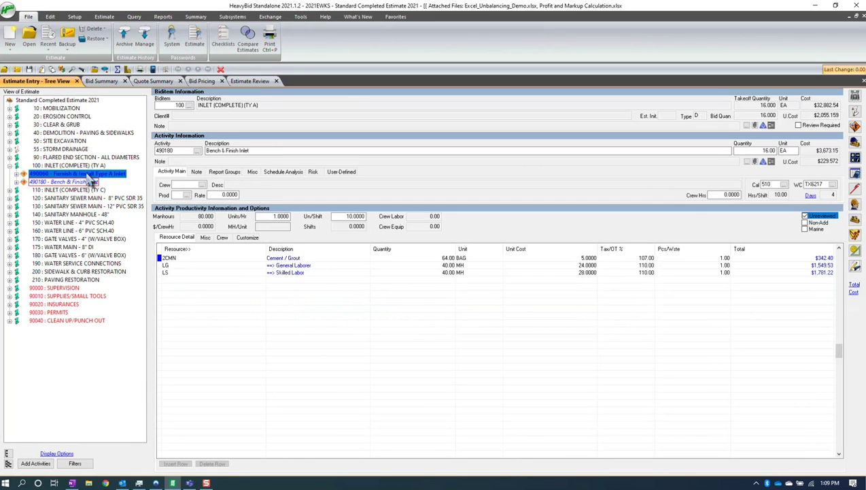
- Move the Unreviewed highlight above Activity in the activity highlight priority and save the display options
left_click(56, 453)
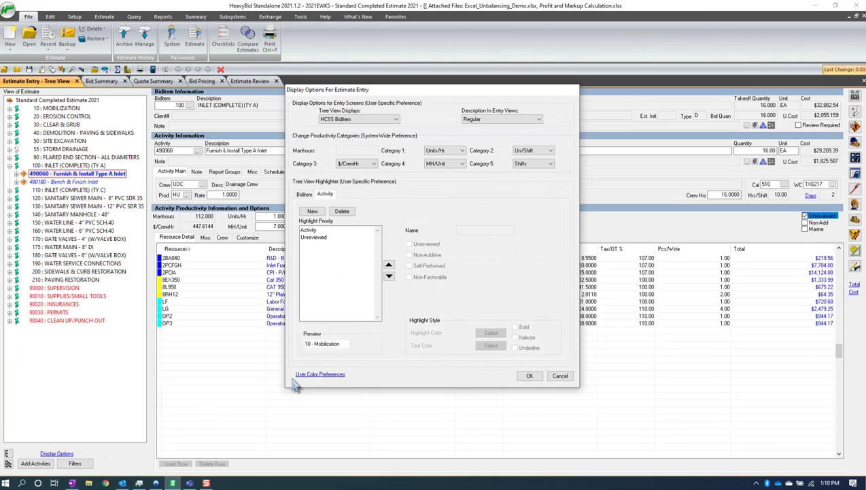
left_click(322, 237)
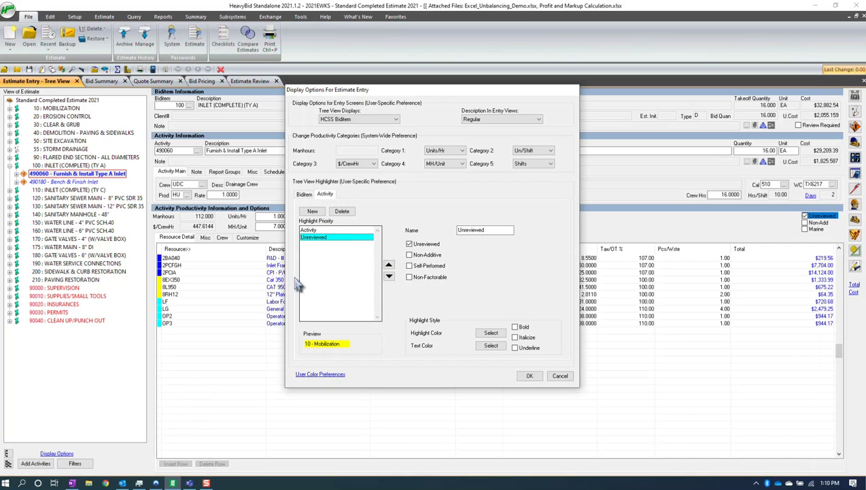
left_click(389, 264)
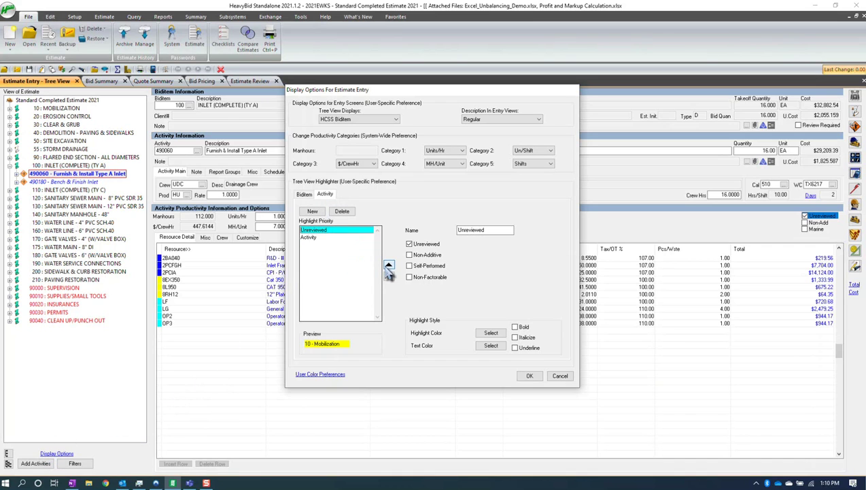
left_click(530, 376)
- Expand biditems 110 INLET (COMPLETE) (TY C), 120 SANITARY SEWER MAIN and 55 STORM DRAINAGE to check activity highlighting
double_click(53, 174)
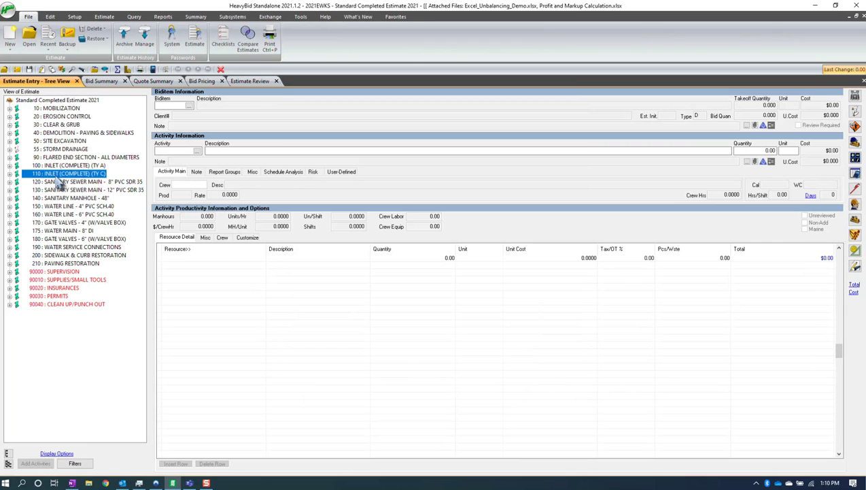
left_click(68, 199)
double_click(70, 200)
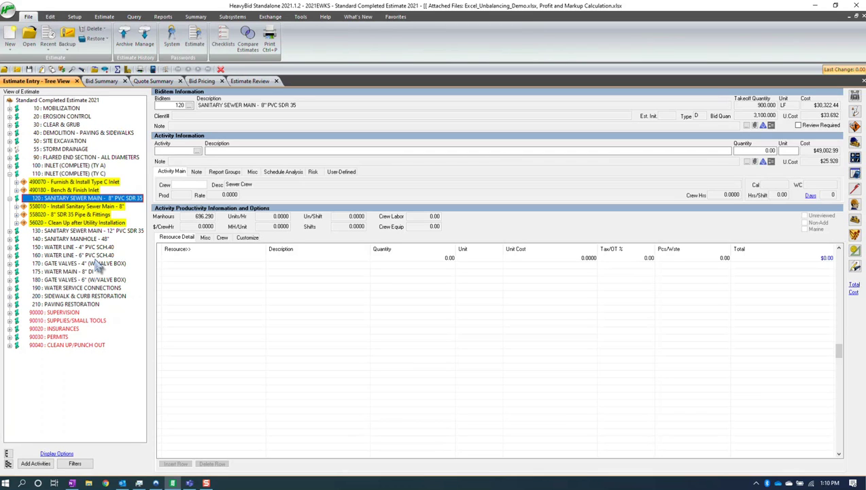
left_click(98, 248)
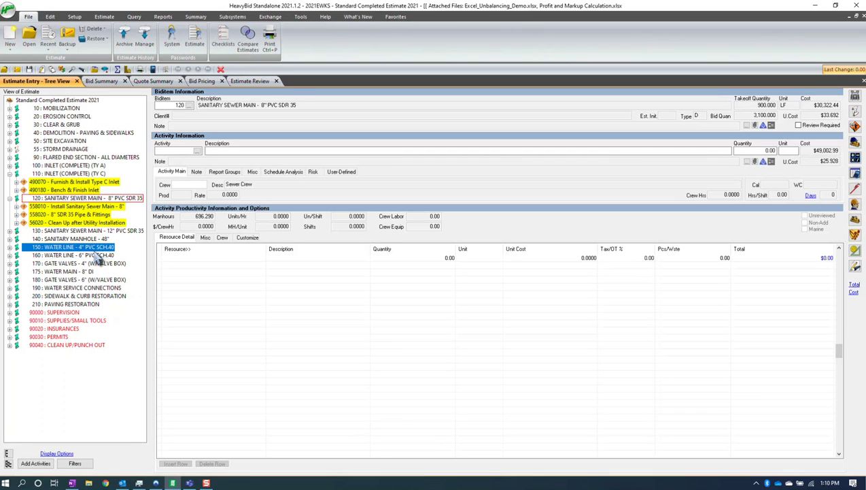
double_click(79, 150)
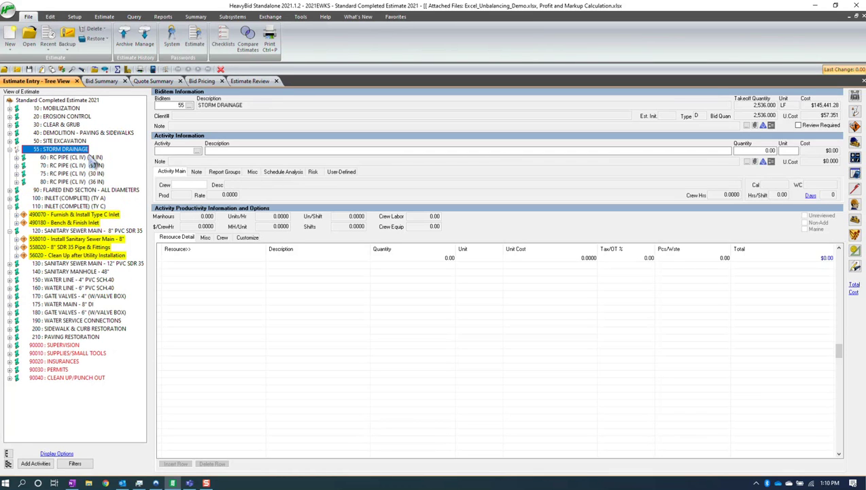
- Expand biditem 60 RC PIPE (CL IV) (24 IN) and compare its activity formatting with the activities under biditem 110
double_click(89, 158)
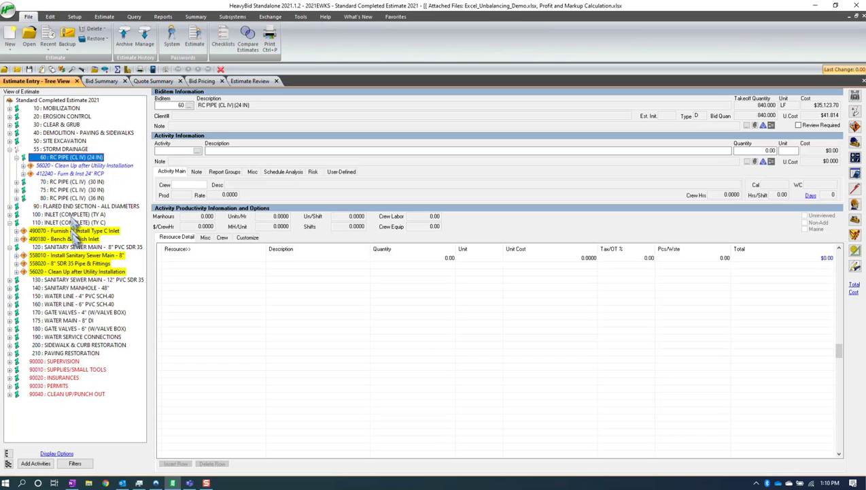
left_click(80, 239)
left_click(82, 232)
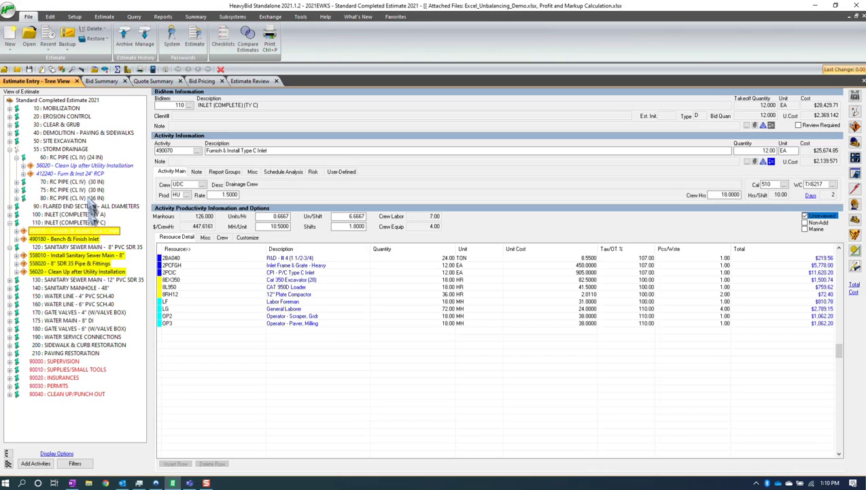
left_click(89, 191)
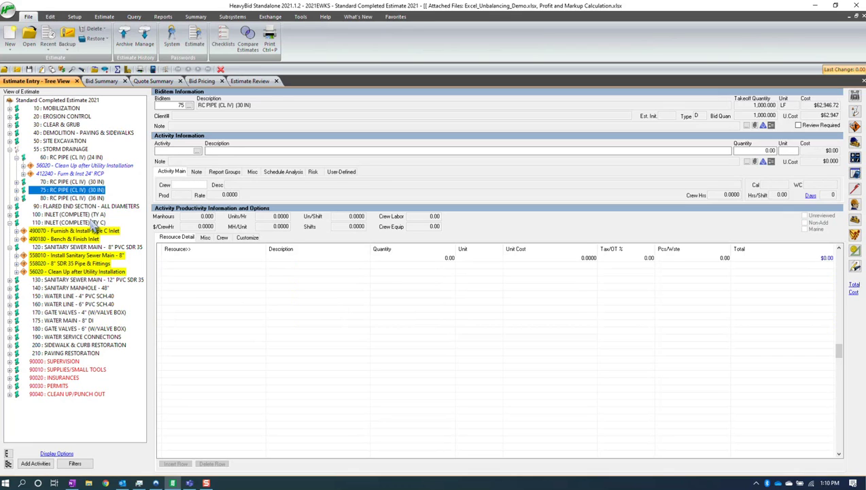
- Clear the Unreviewed flag on activity 490070 Furnish & Install Type C Inlet under biditem 110
left_click(101, 232)
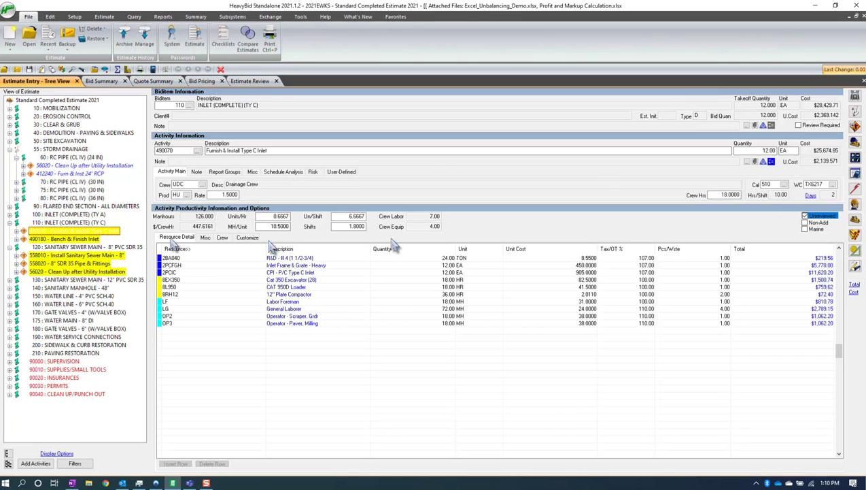
left_click(805, 216)
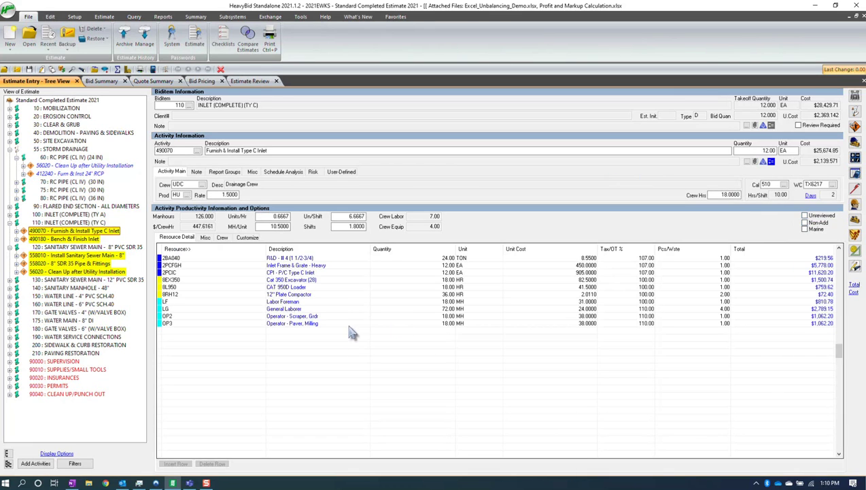
left_click(85, 279)
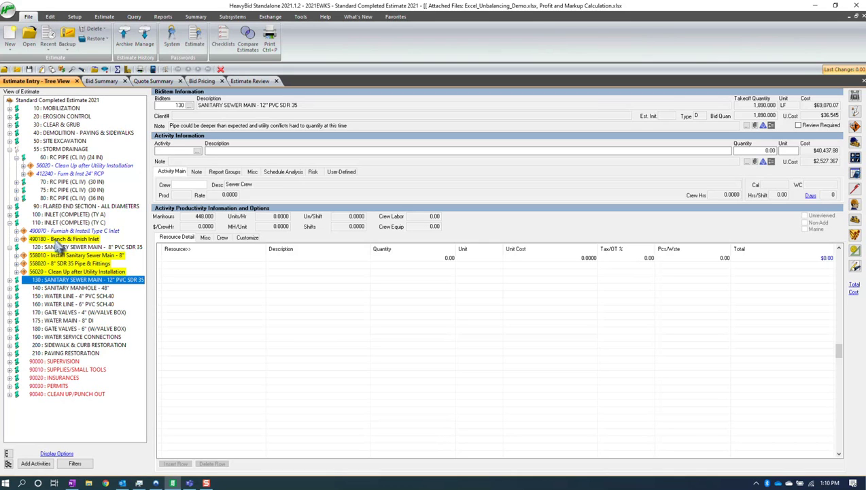
- Italicize the text of the Unreviewed activity highlight and save the display options
left_click(57, 453)
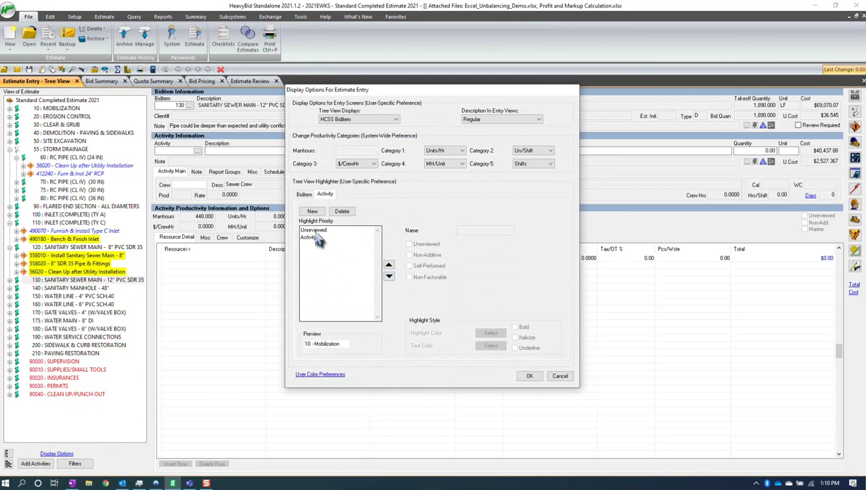
left_click(315, 232)
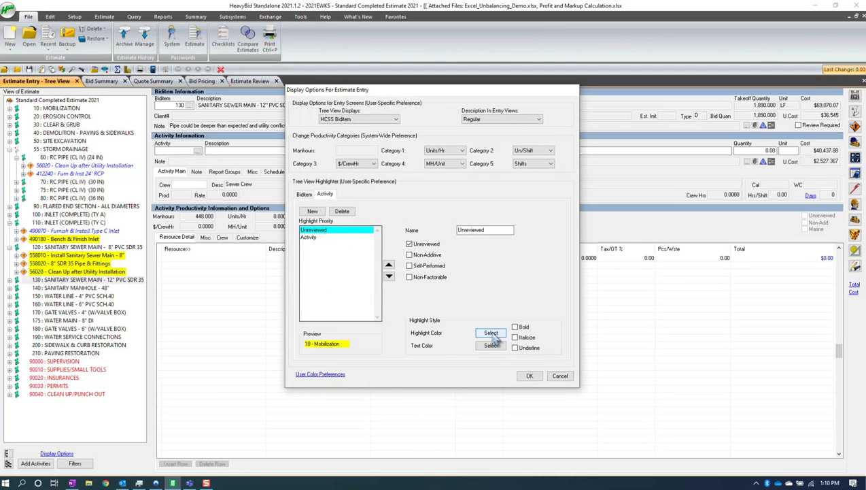
left_click(491, 345)
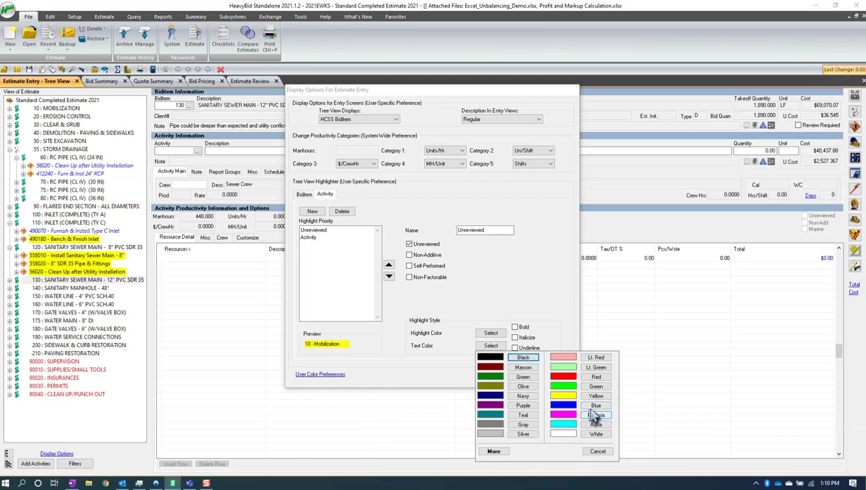
key("Escape")
left_click(515, 337)
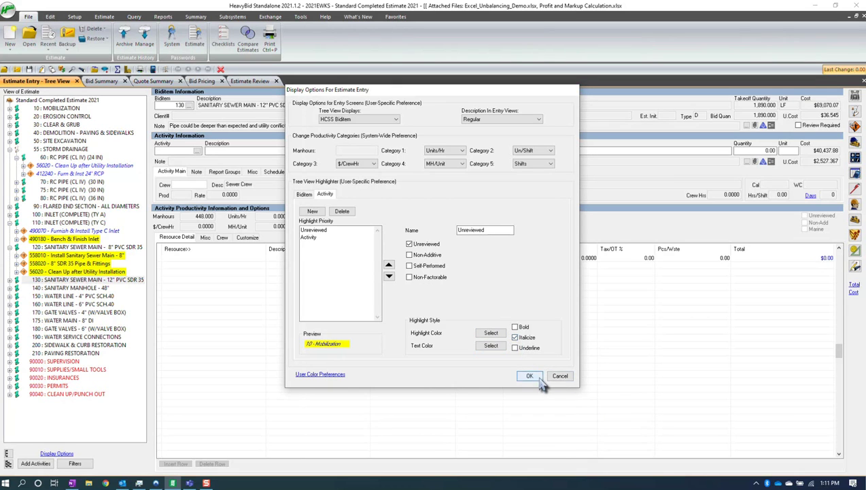
left_click(530, 376)
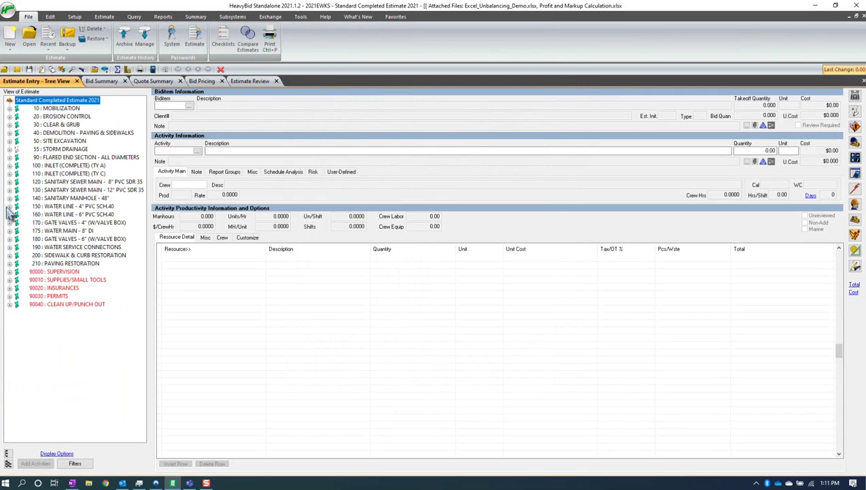
- Expand biditem 150 WATER LINE - 4" PVC SCH.40 and check its activities against the Unreviewed highlight's settings
left_click(9, 206)
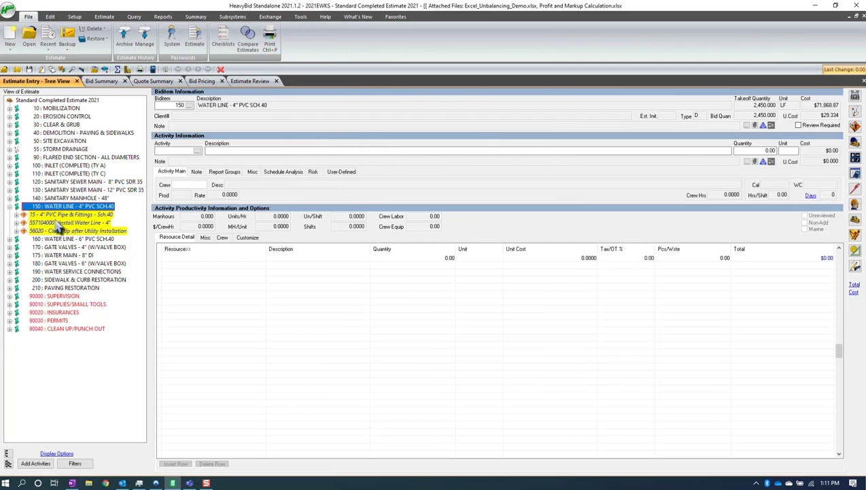
left_click(57, 453)
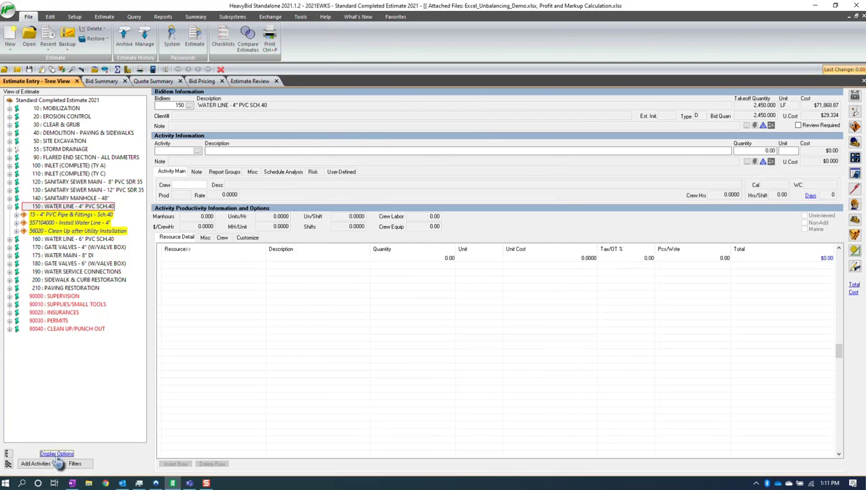
left_click(330, 230)
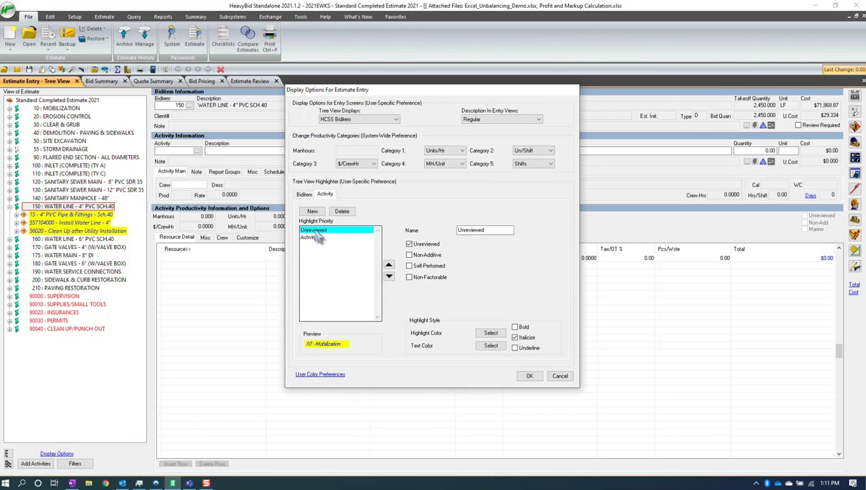
left_click(560, 376)
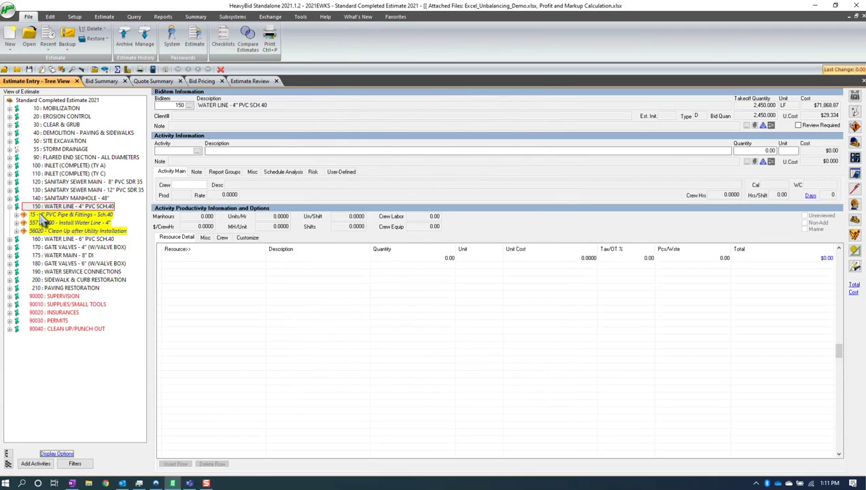
- Clear the Unreviewed flag on activity 15 4" PVC Pipe & Fittings - Sch.40, and collapse biditem 150
left_click(43, 216)
left_click(807, 216)
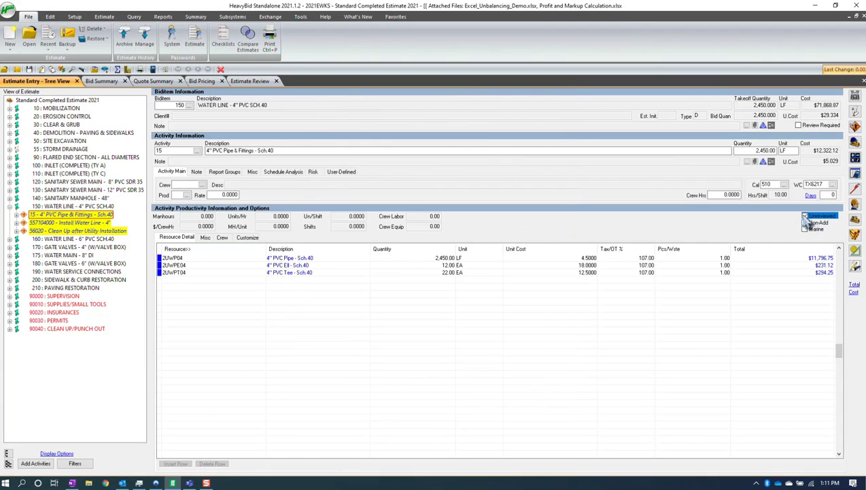
left_click(83, 264)
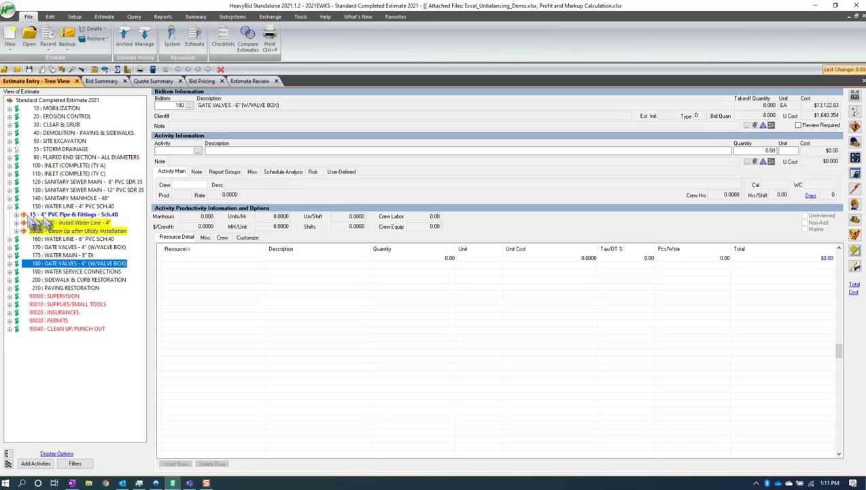
left_click(9, 206)
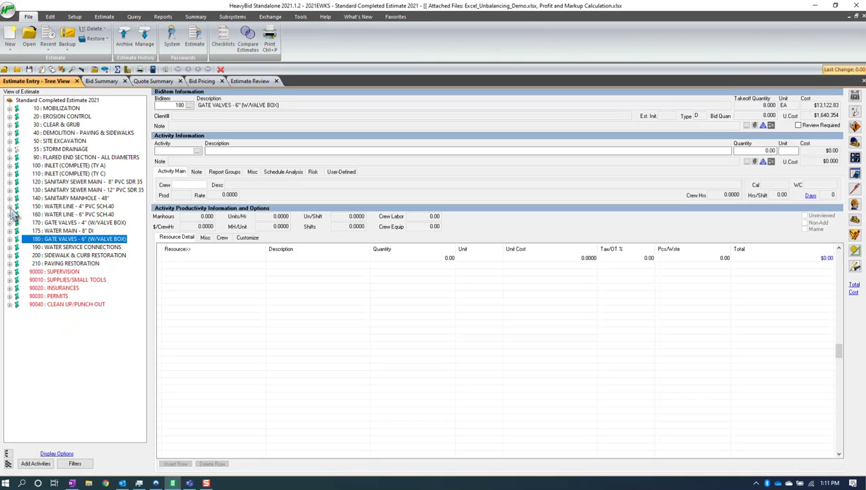
- Review the Indirects biditem highlight in the display options and delete the biditem highlight named bold
left_click(60, 453)
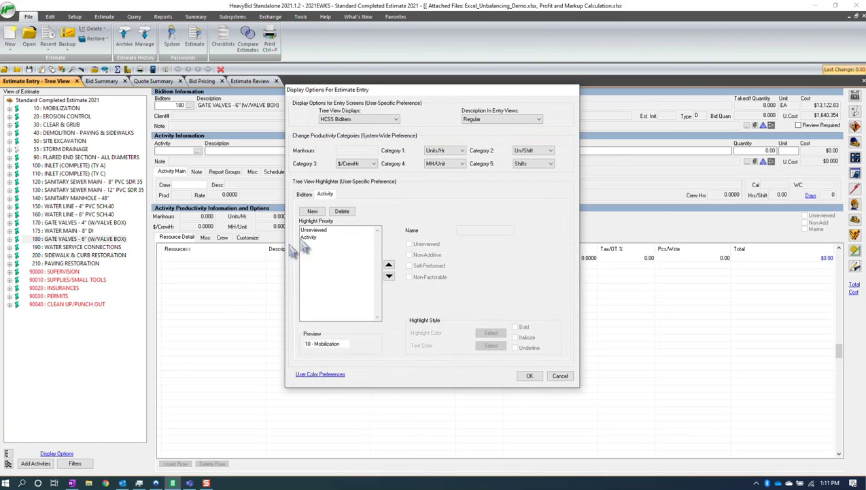
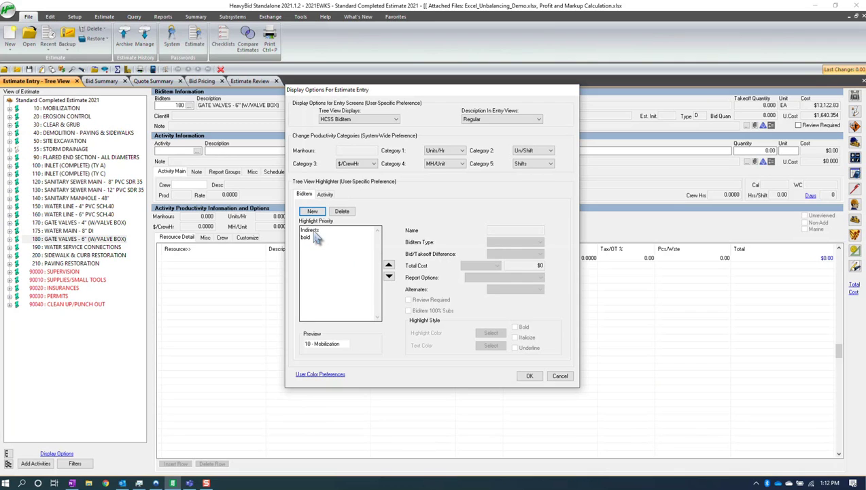
left_click(312, 231)
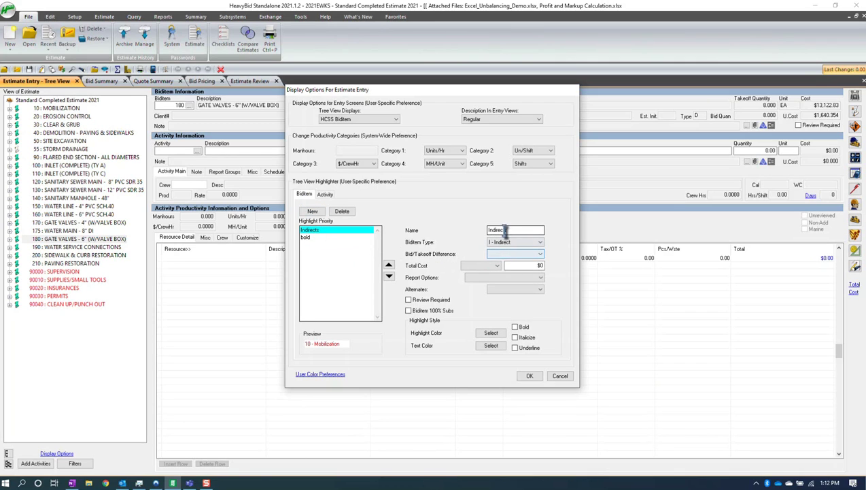
left_click_drag(510, 230, 469, 230)
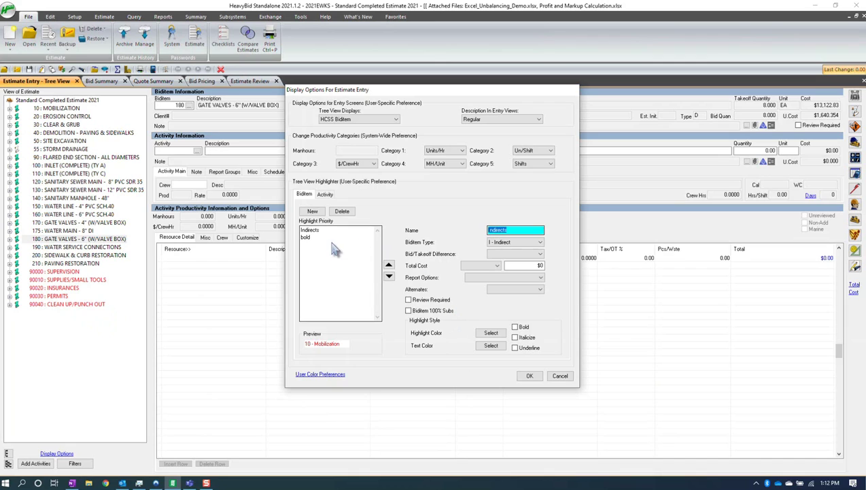
left_click(307, 238)
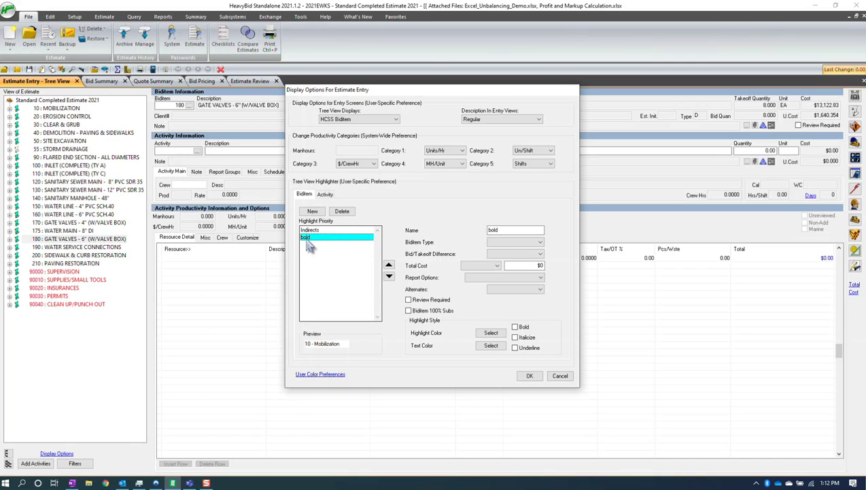
left_click(343, 212)
left_click(460, 273)
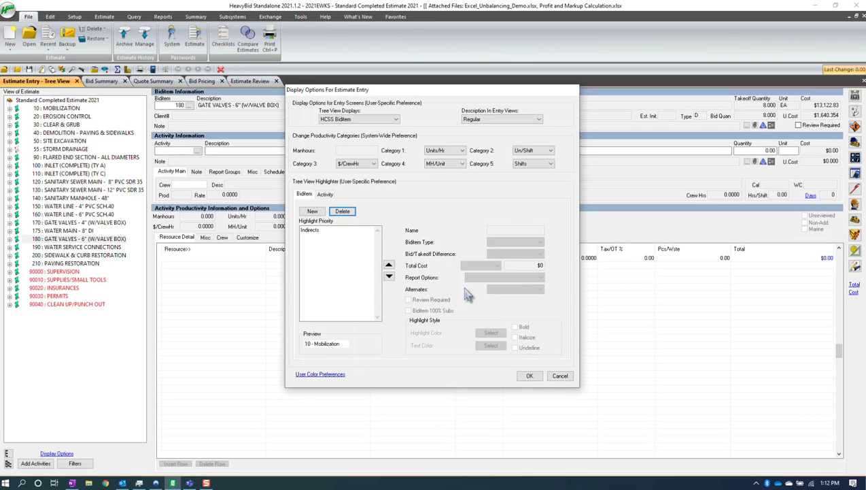
- Create a biditem highlight named >10000 for biditems with a total cost greater than $10,000
left_click(319, 212)
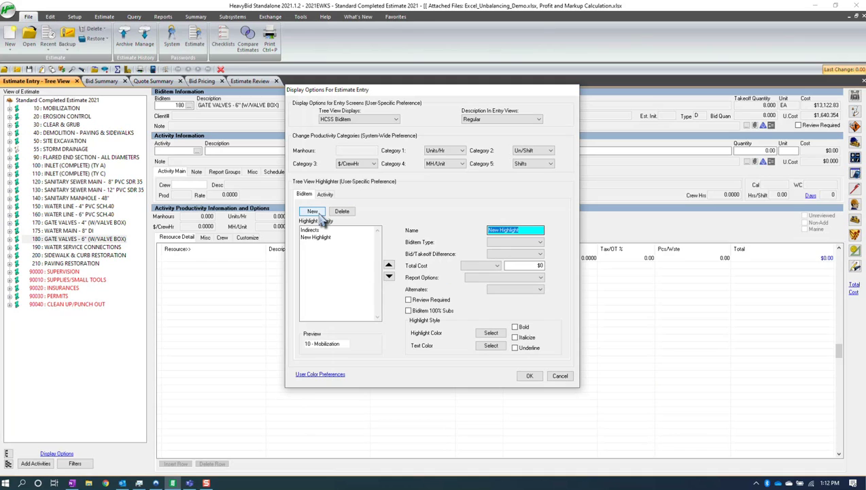
type("S")
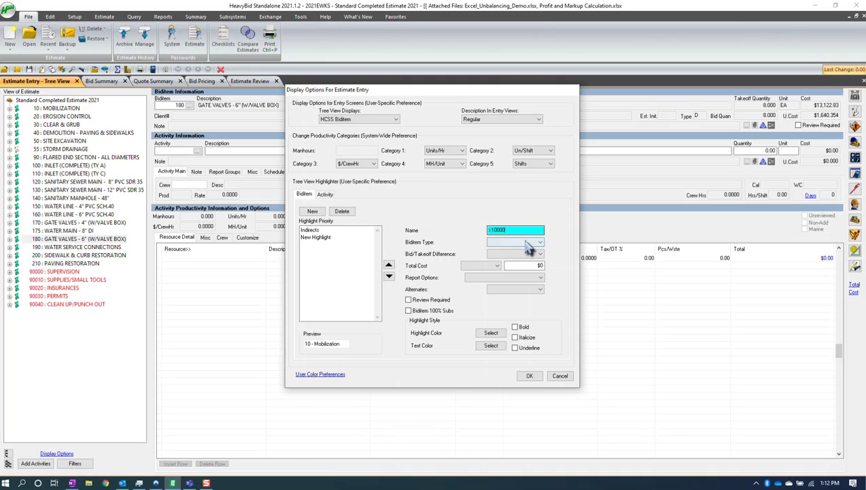
left_click(528, 243)
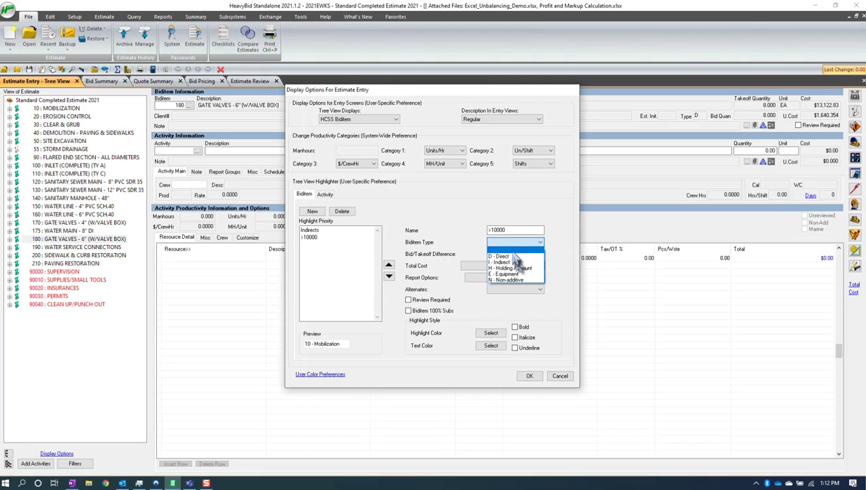
left_click(515, 251)
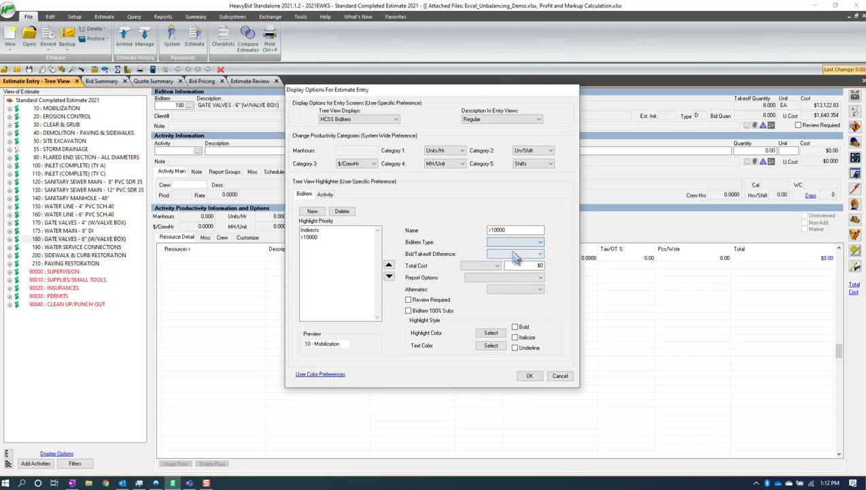
left_click(498, 267)
left_click(488, 283)
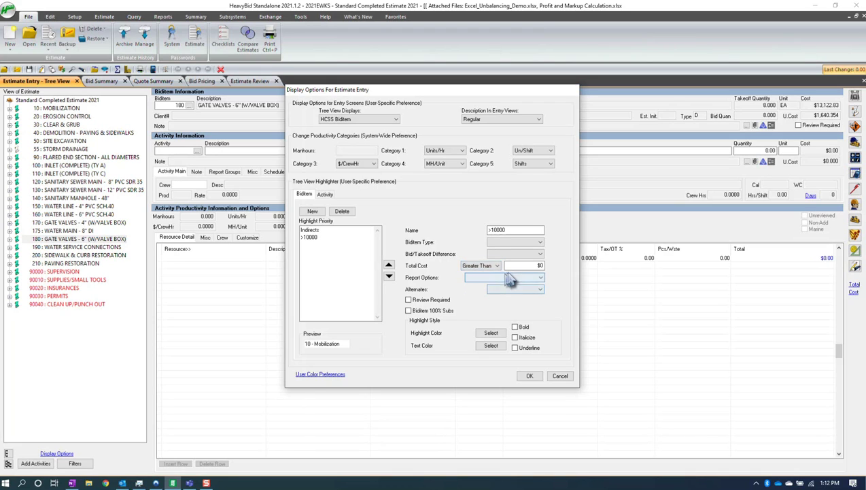
left_click(536, 265)
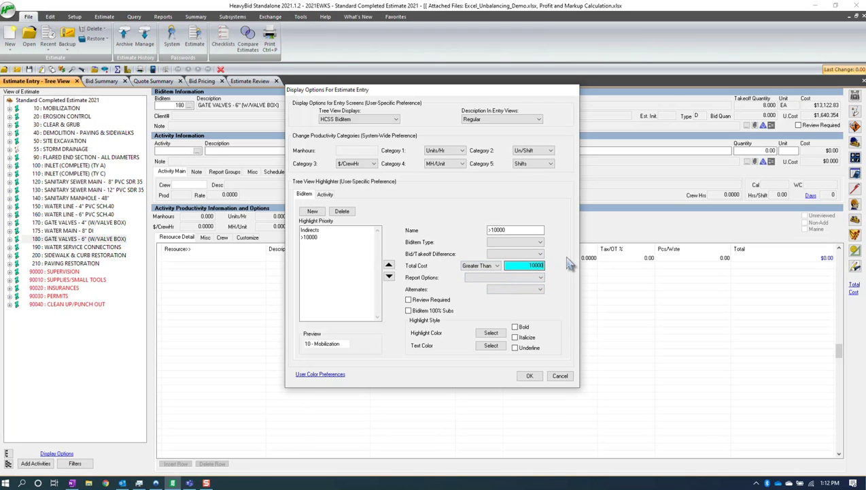
key("Tab")
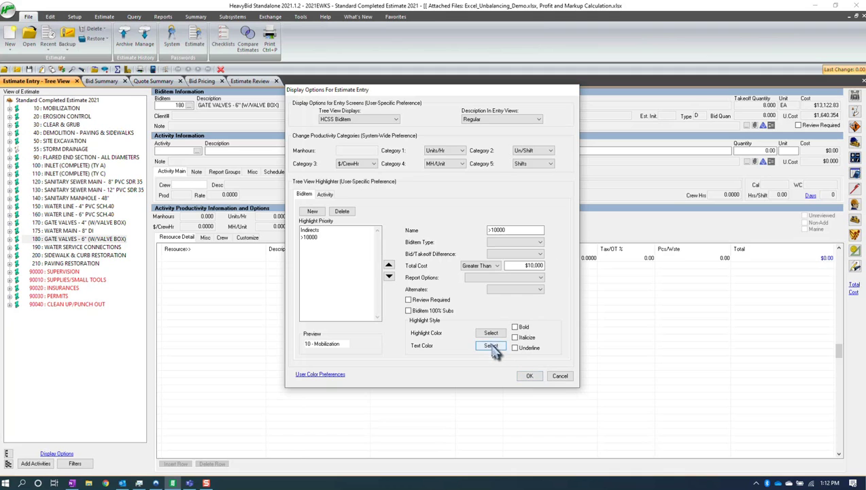
- Give the >10000 biditem highlight a bright green highlight color and save the display options
left_click(491, 333)
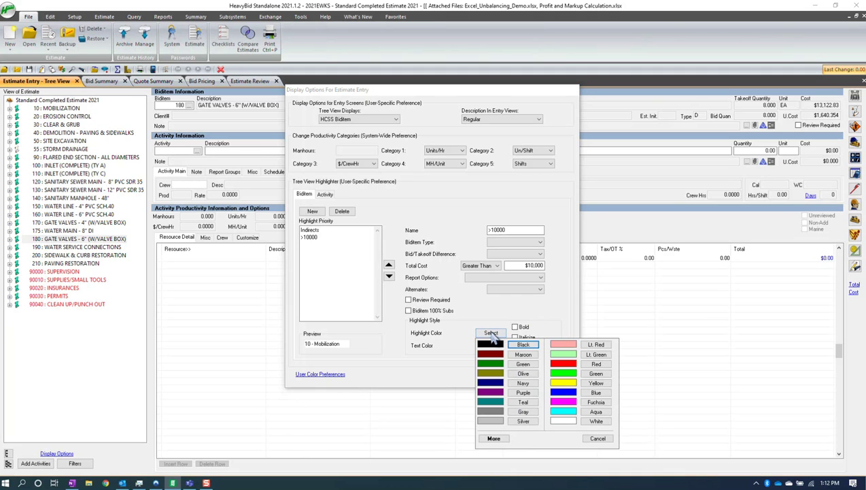
left_click(596, 374)
left_click(530, 379)
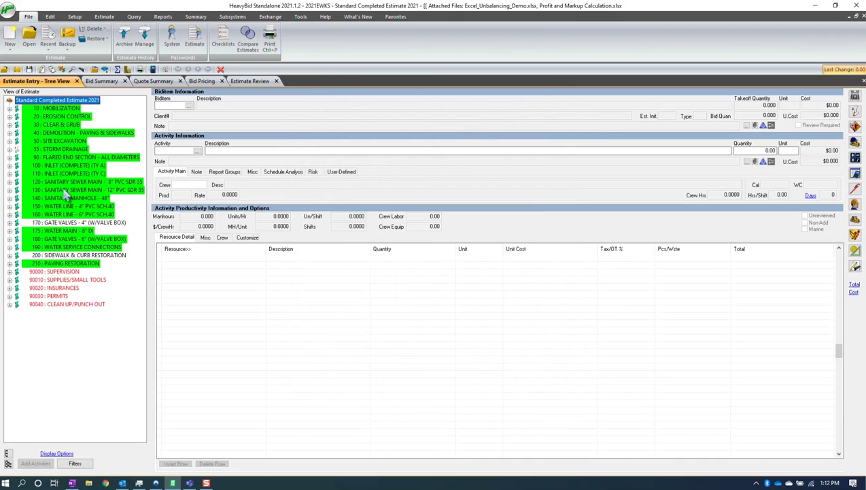
- Set the >10000 biditem highlight's total cost threshold to greater than $25,000 and save the display options
left_click(59, 454)
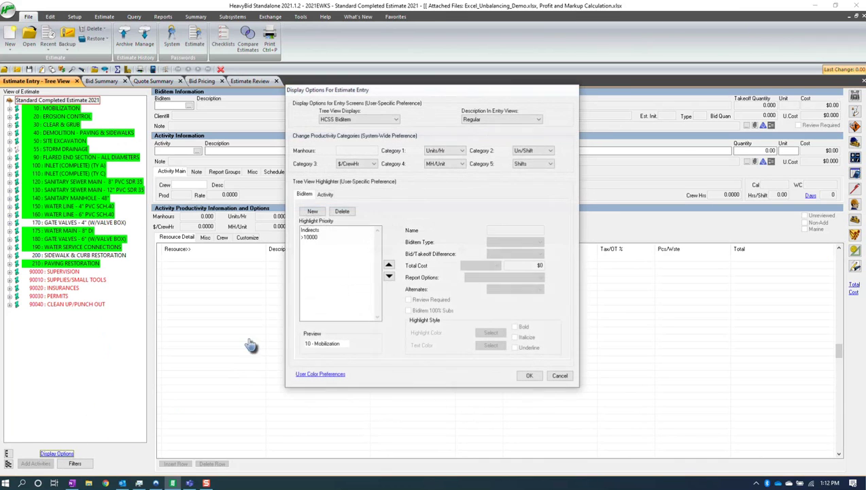
left_click(314, 237)
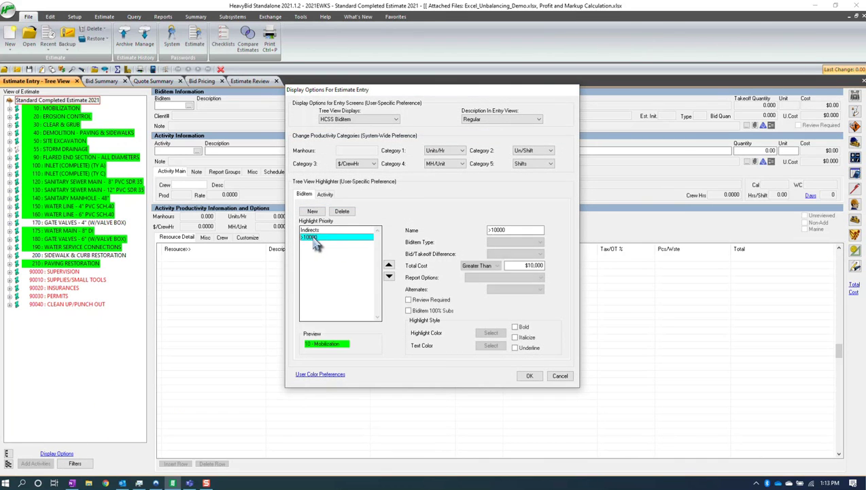
left_click(525, 265)
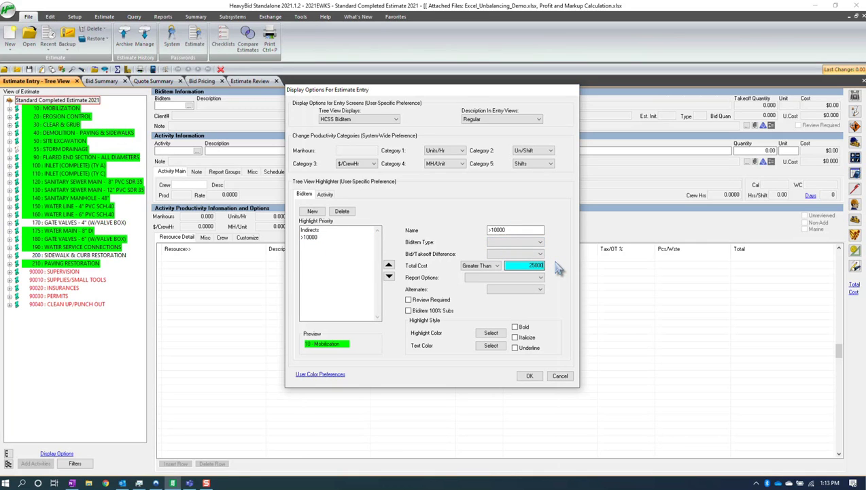
left_click(530, 375)
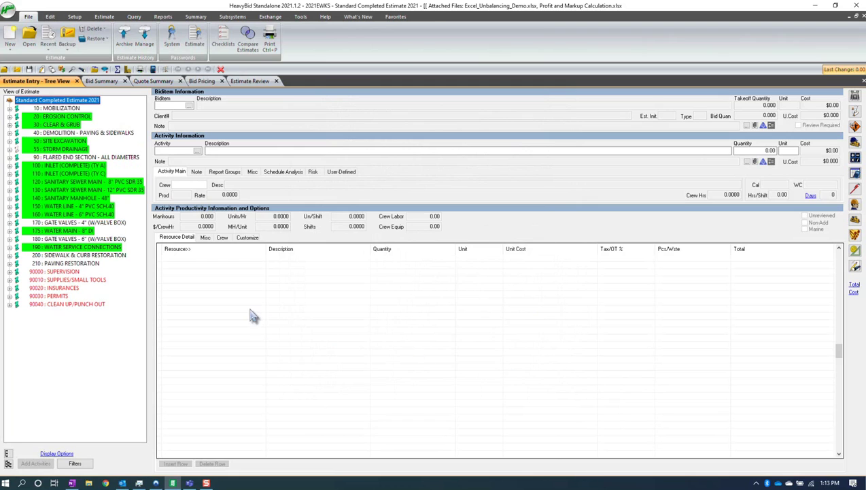
- Delete the >10000 biditem highlight from the tree view highlighter
left_click(55, 454)
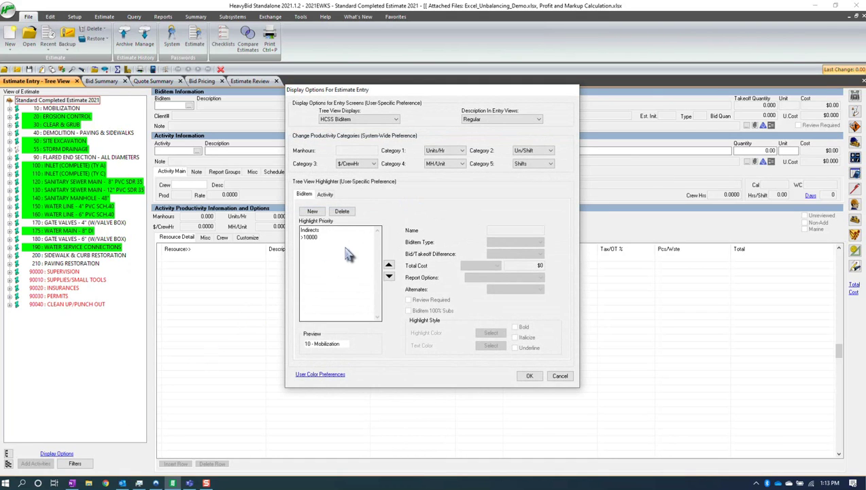
left_click(320, 237)
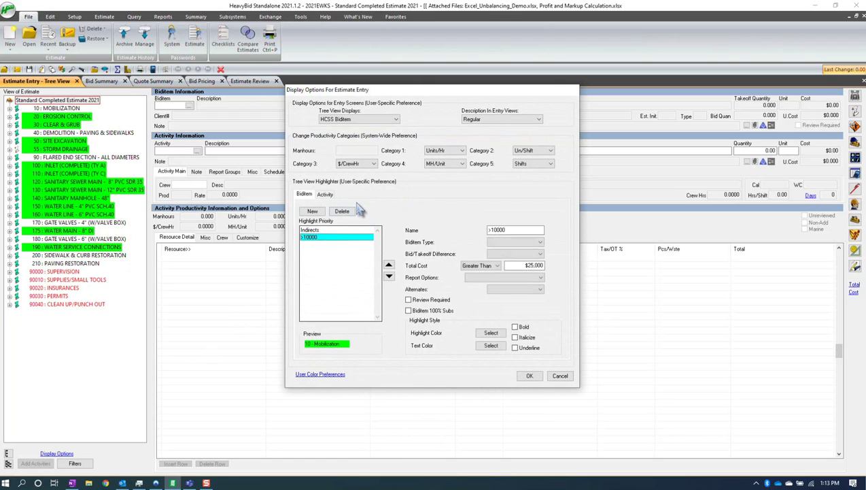
left_click(345, 213)
left_click(457, 272)
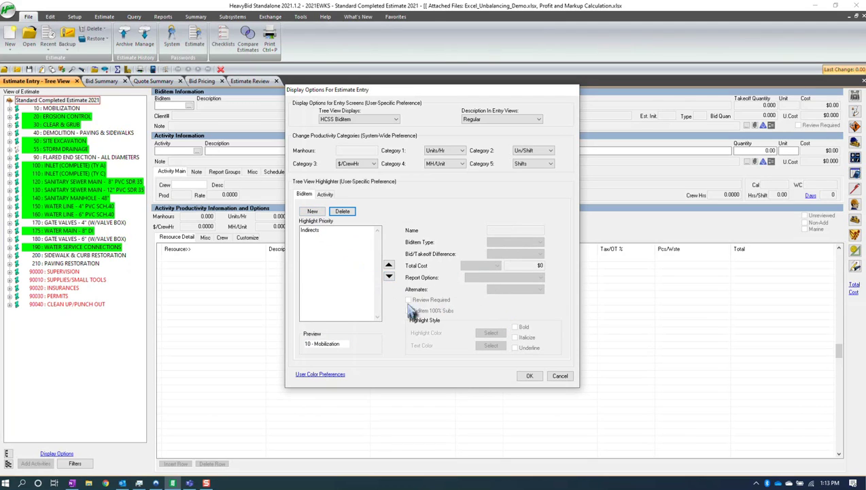
- Create a biditem highlight named Reviewed Req for biditems marked Review Required
left_click(312, 212)
type("Reviewed Req")
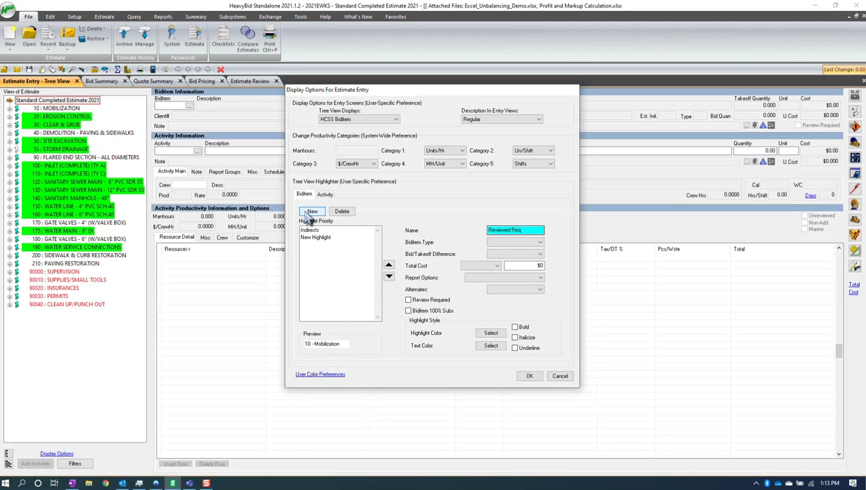
key("Tab")
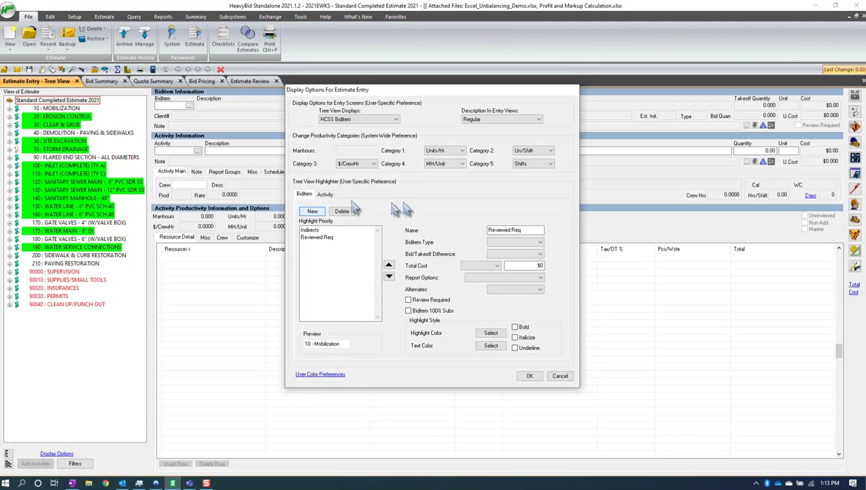
left_click(408, 300)
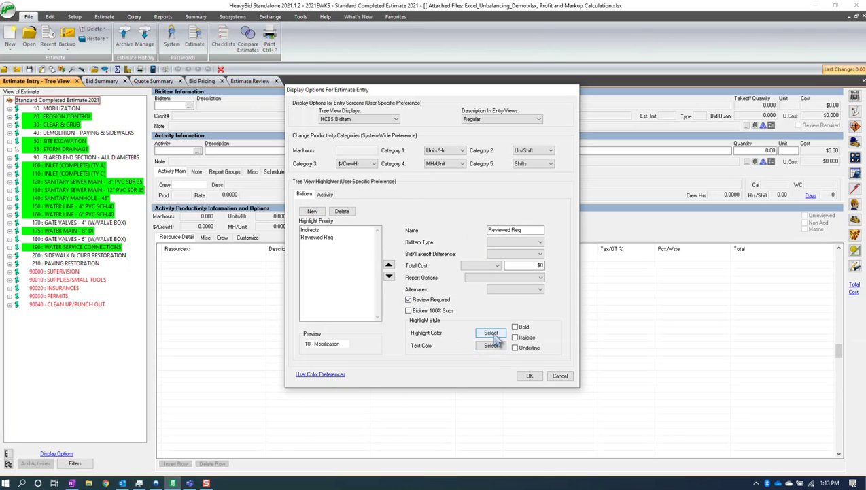
- Give the Reviewed Req highlight an Aqua highlight color and save the display options
left_click(492, 333)
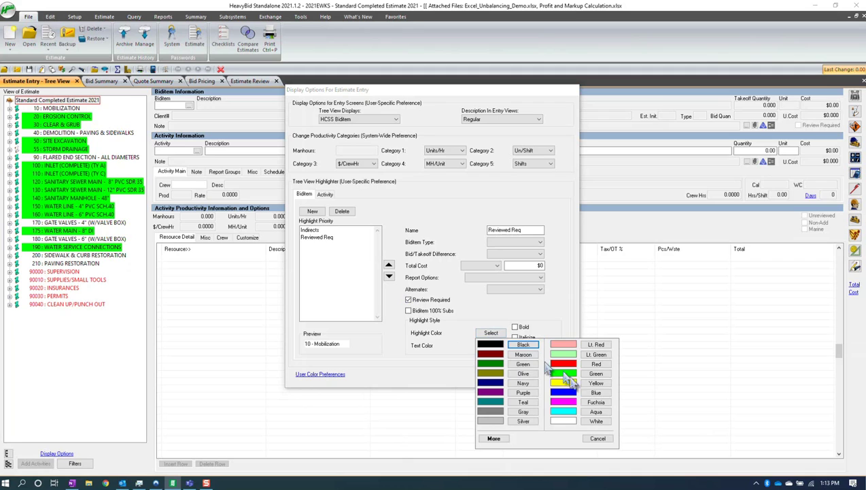
left_click(596, 412)
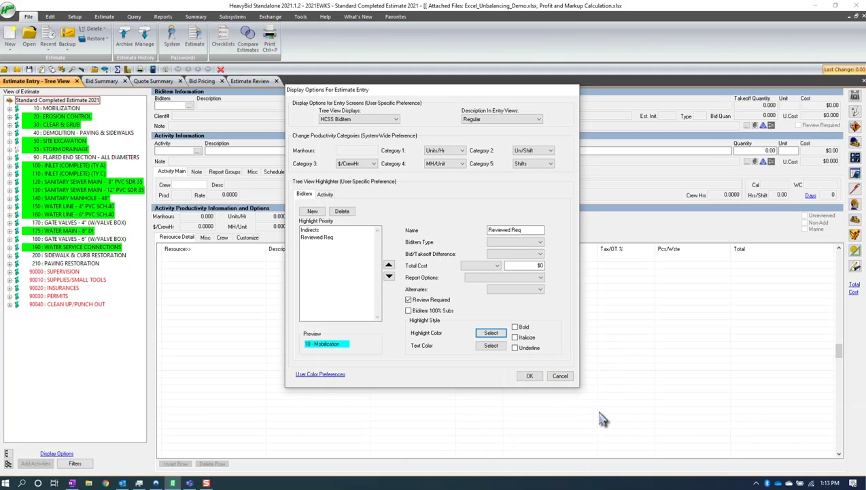
left_click(529, 378)
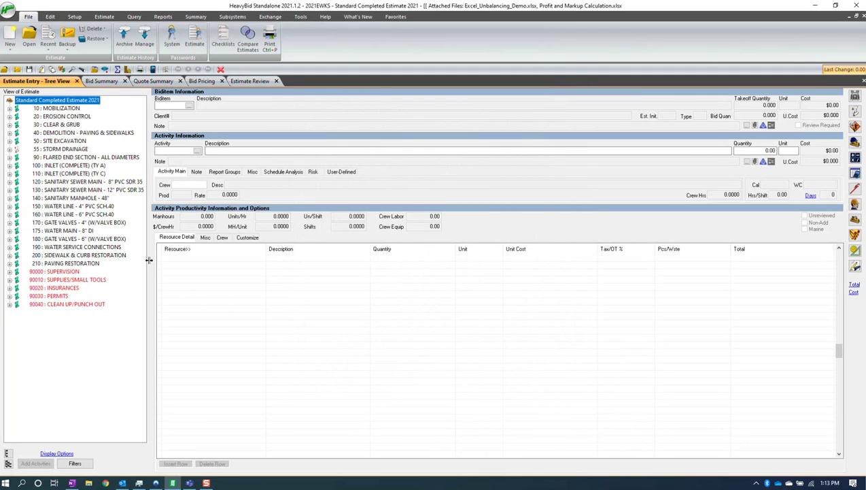
- Mark biditem 90 Flared End Section - All Diameters as Review Required and move to biditem 150
left_click(88, 158)
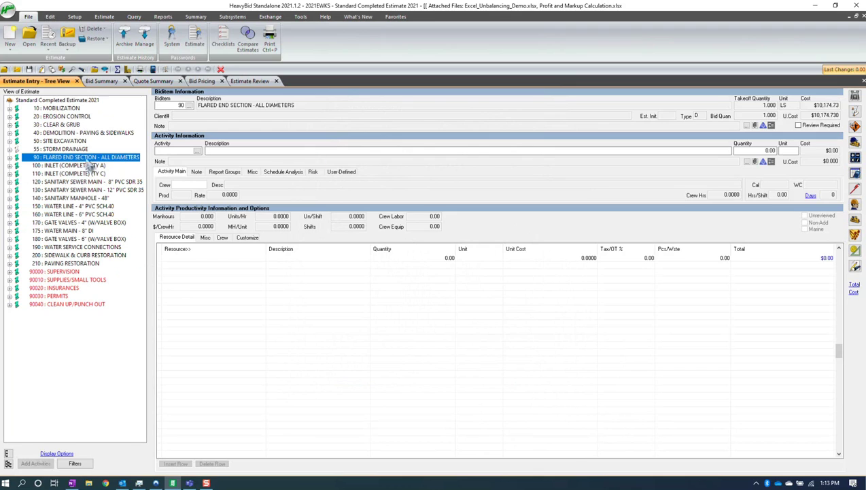
left_click(799, 125)
left_click(119, 206)
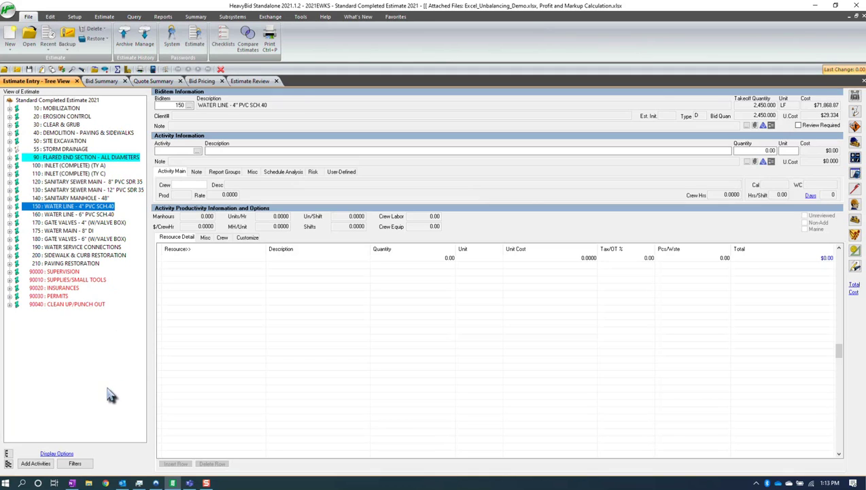
- Create a bold biditem highlight named BQTQ Diff with Bid/Takeoff Difference set to Both, and save the display options
left_click(50, 453)
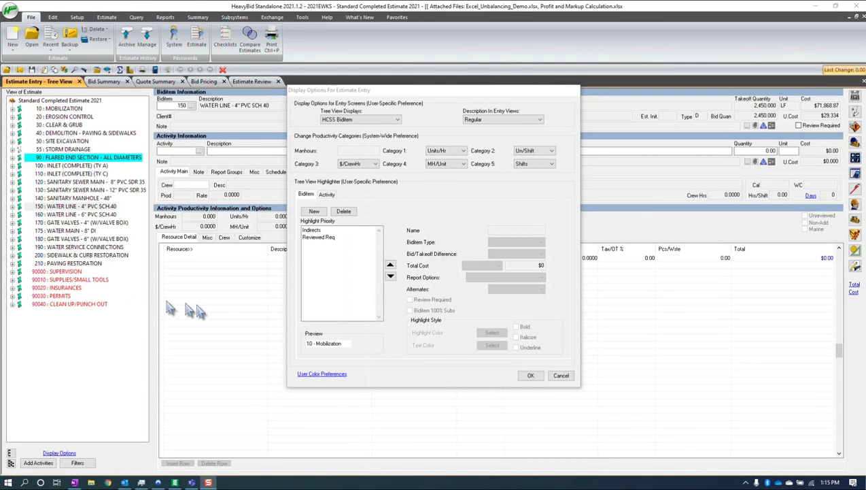
left_click(314, 212)
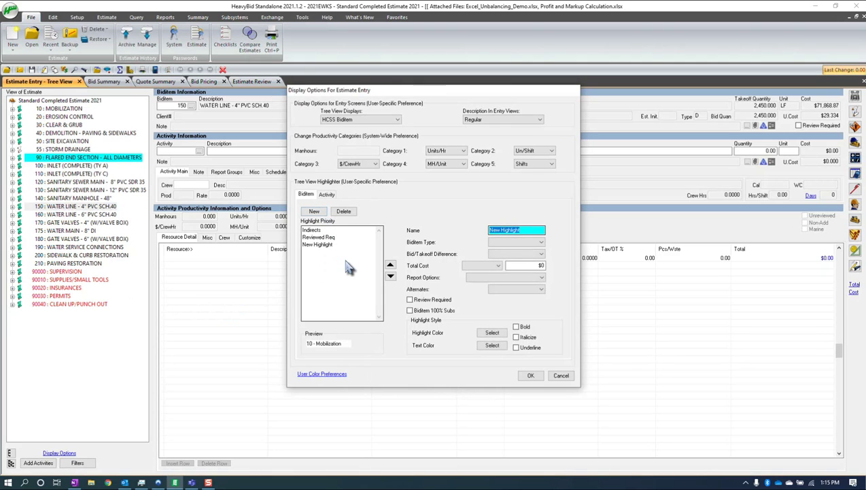
type("BQTQ Diff")
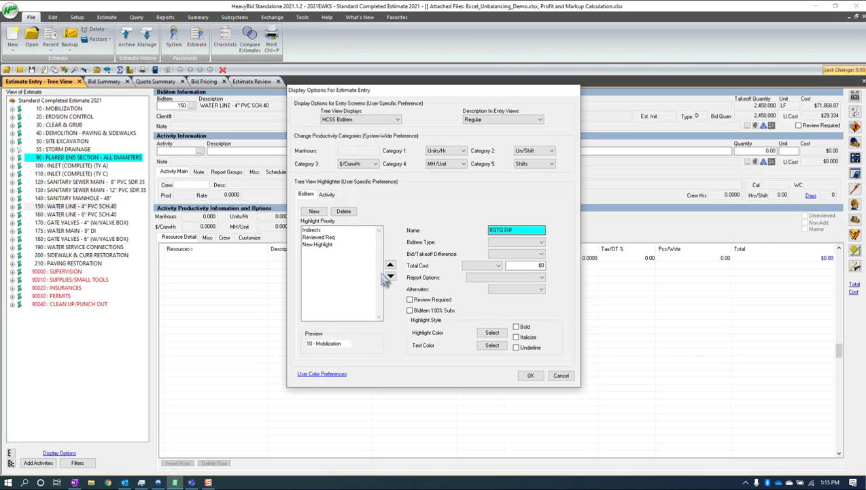
left_click(507, 254)
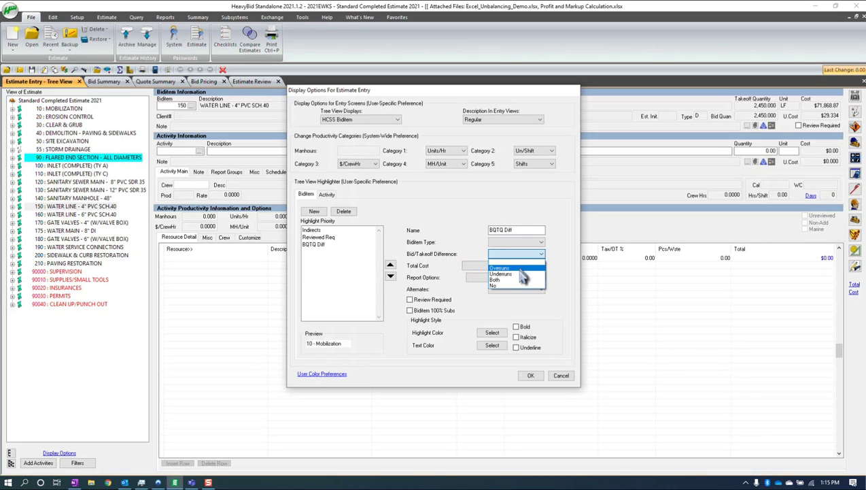
left_click(506, 281)
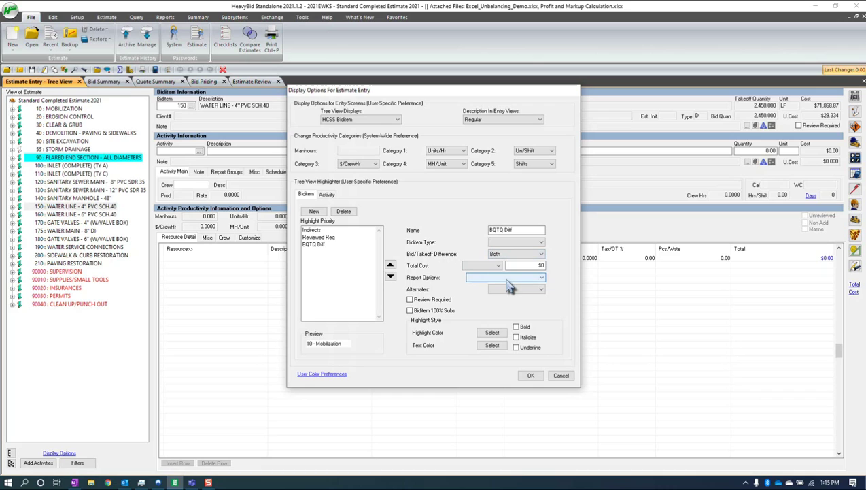
left_click(516, 327)
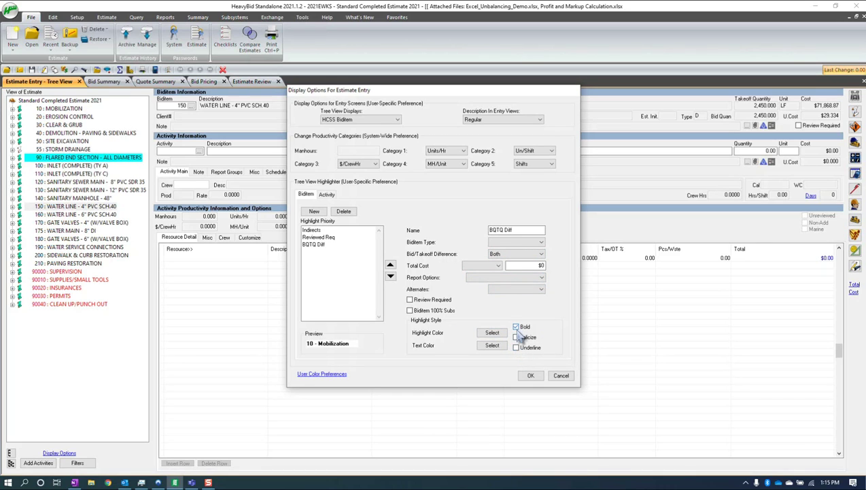
left_click(532, 377)
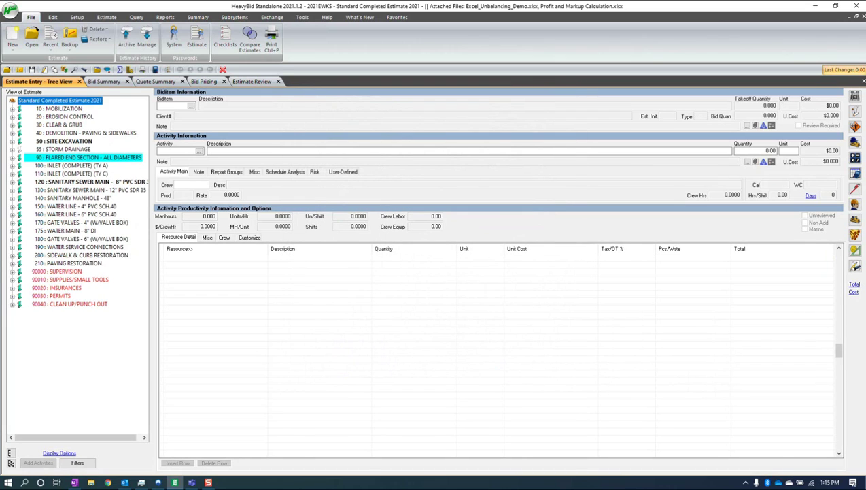
- Compare the takeoff and bid quantities of biditem 50 Site Excavation and biditem 120 Sanitary Sewer Main - 8" PVC SDR 35
left_click(68, 141)
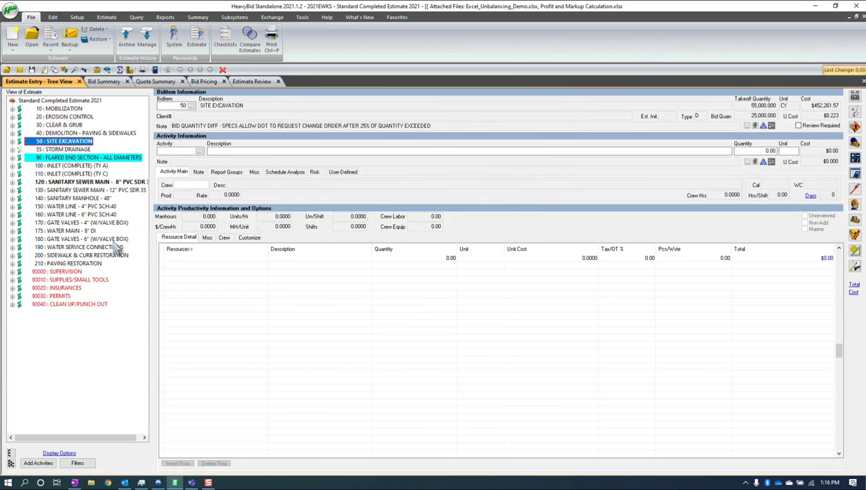
left_click(94, 182)
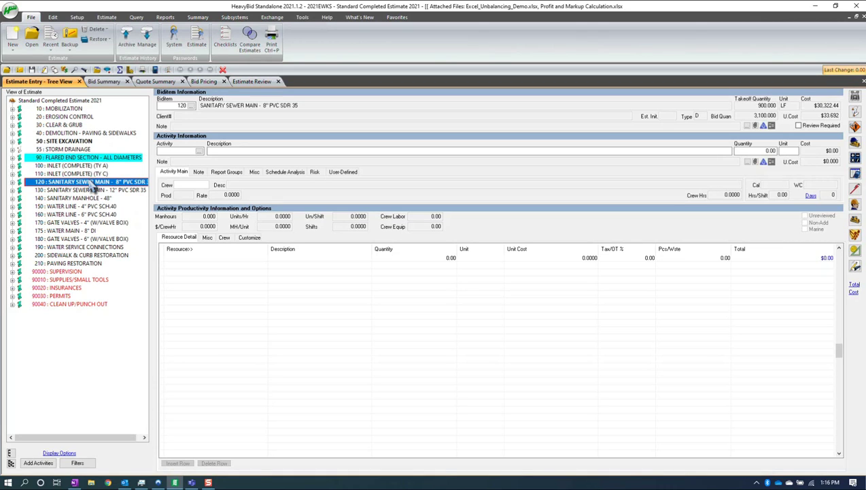
- Examine the available productivity category choices for Categories 3, 4 and 5 in the display options
left_click(60, 453)
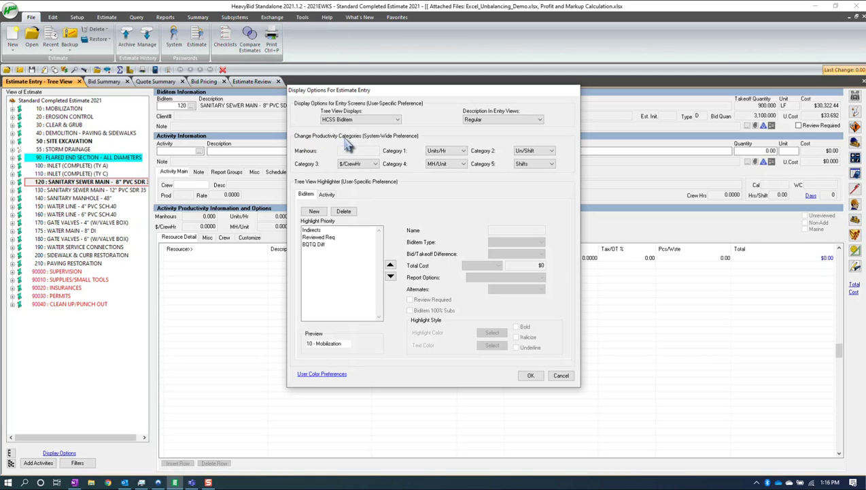
left_click(358, 164)
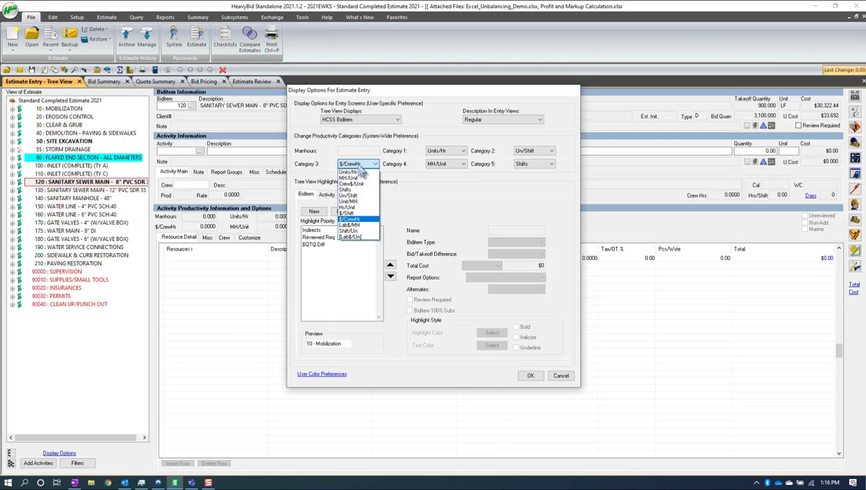
left_click(360, 165)
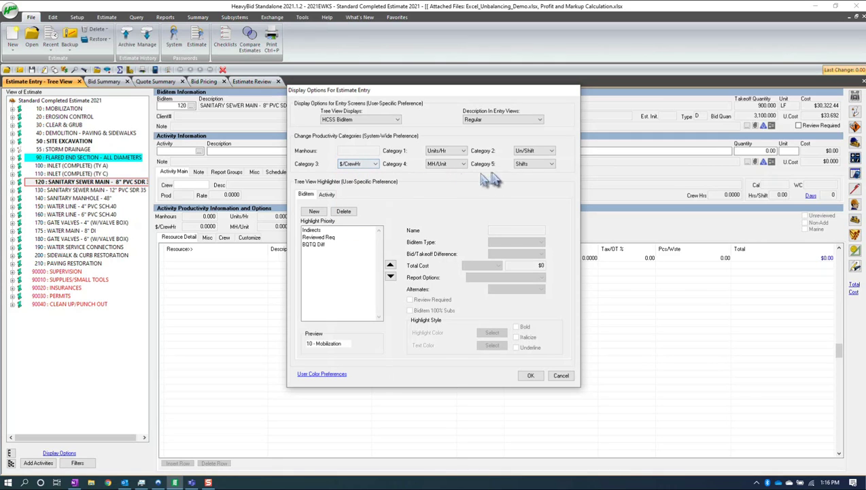
left_click(524, 165)
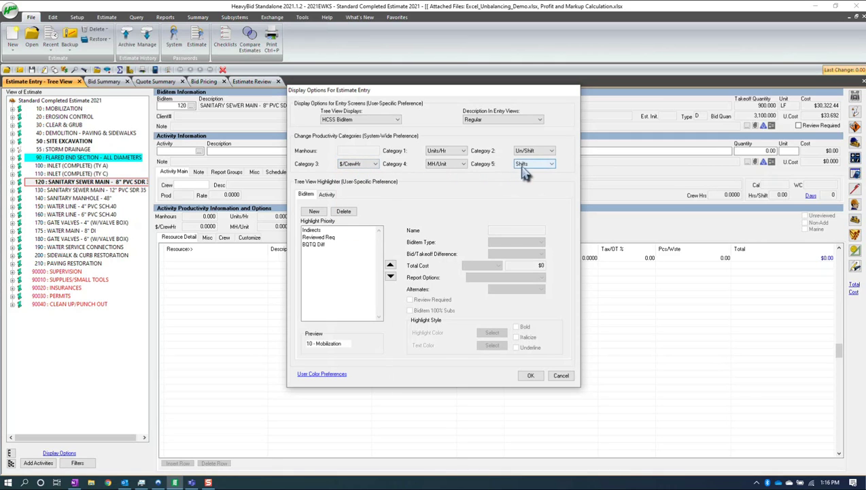
left_click(455, 166)
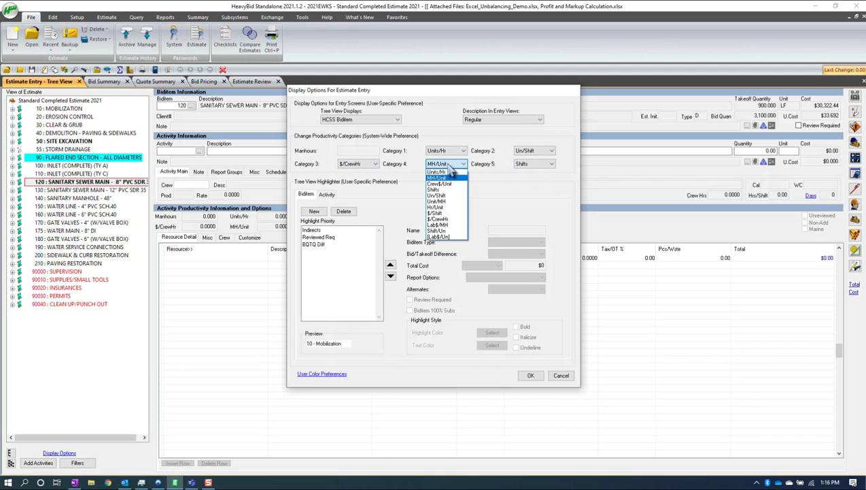
left_click(454, 168)
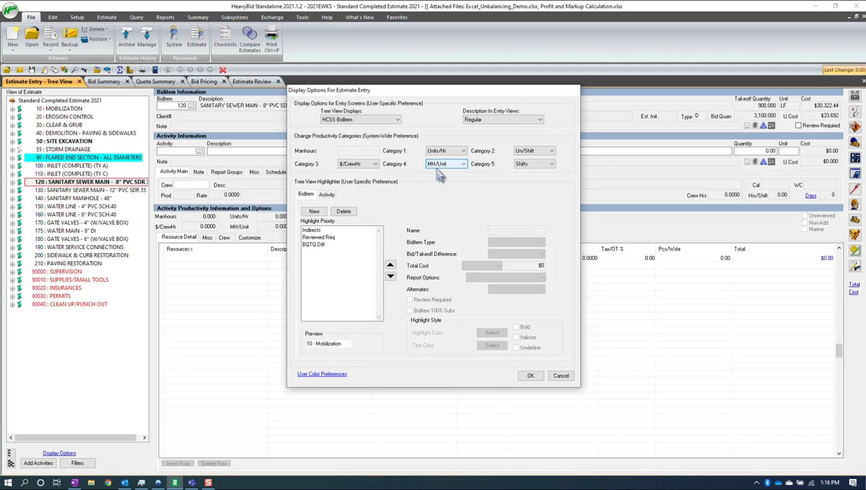
left_click(441, 169)
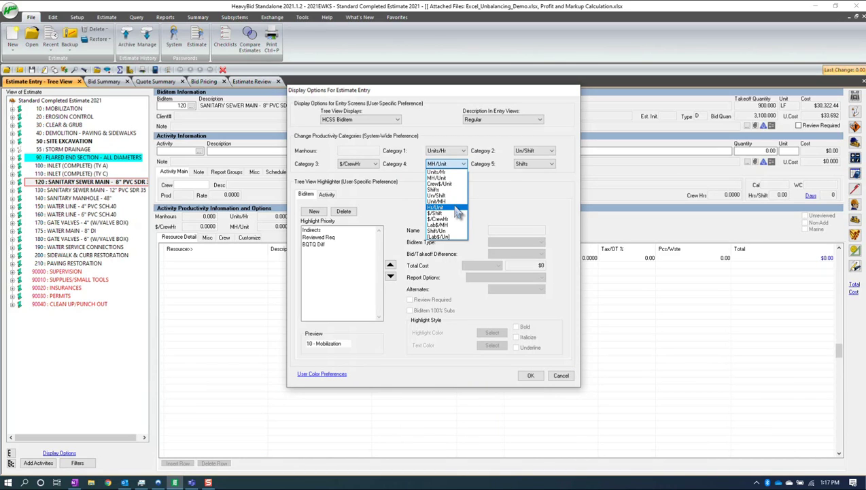
left_click(509, 196)
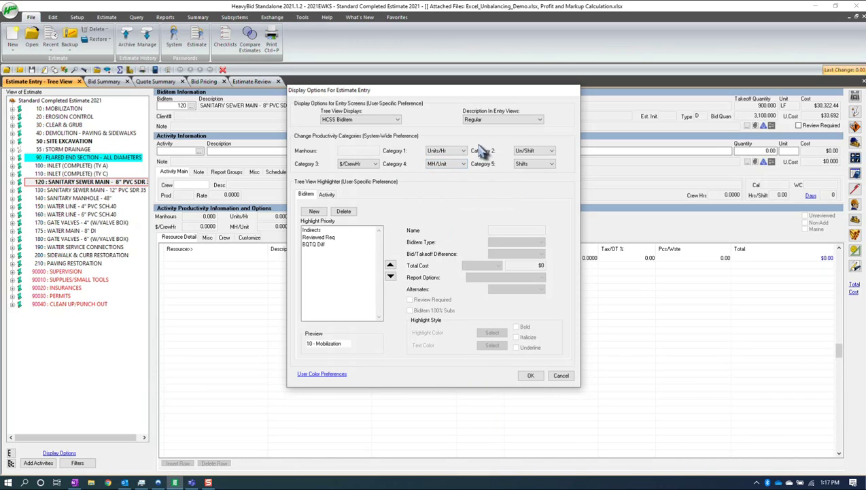
- Examine the choices for the description in entry views and for what the tree view displays
left_click(498, 121)
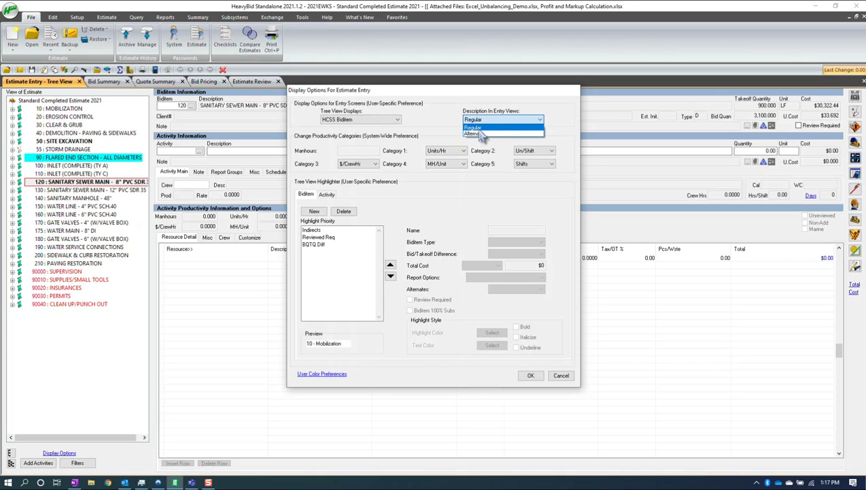
left_click(360, 119)
left_click(360, 120)
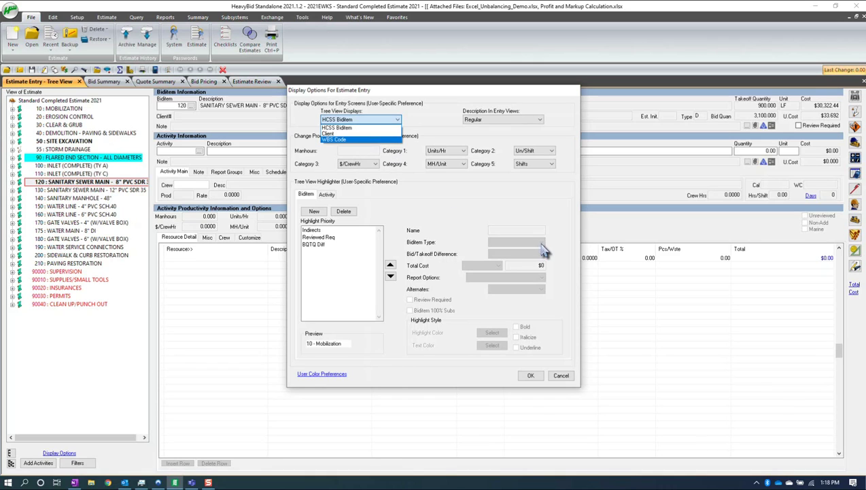
left_click(520, 204)
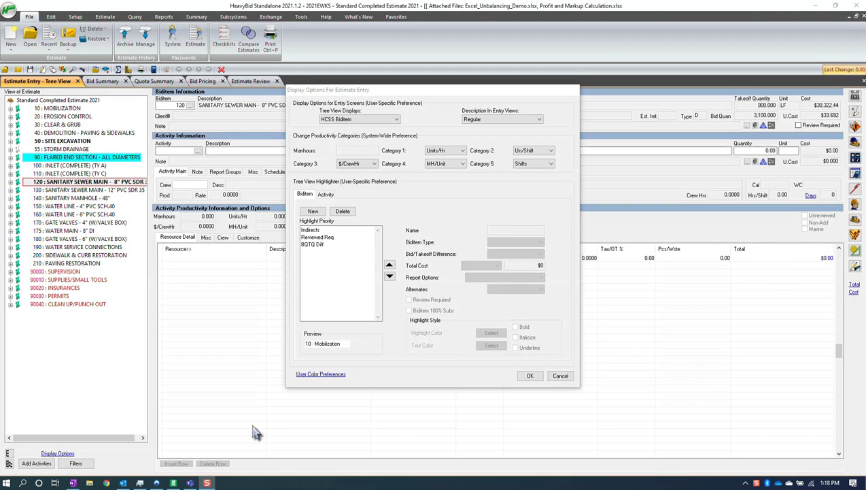
- Review the user color preferences for estimate entry and close the display options
left_click(309, 374)
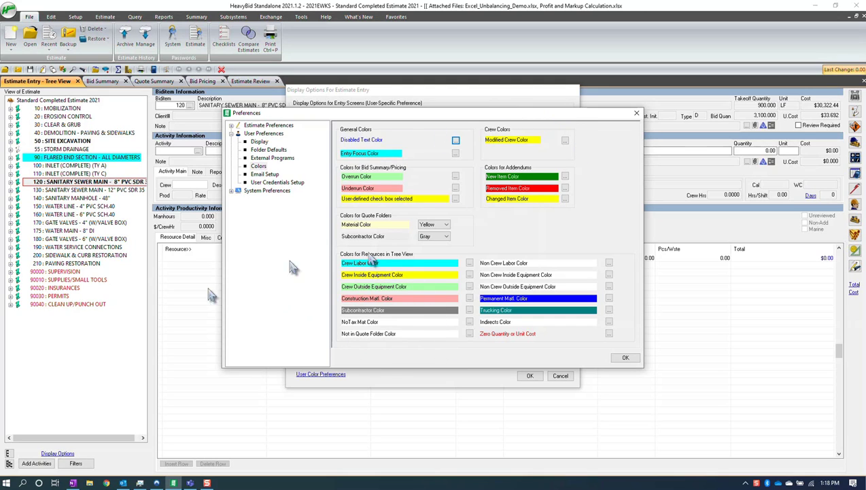
left_click(625, 358)
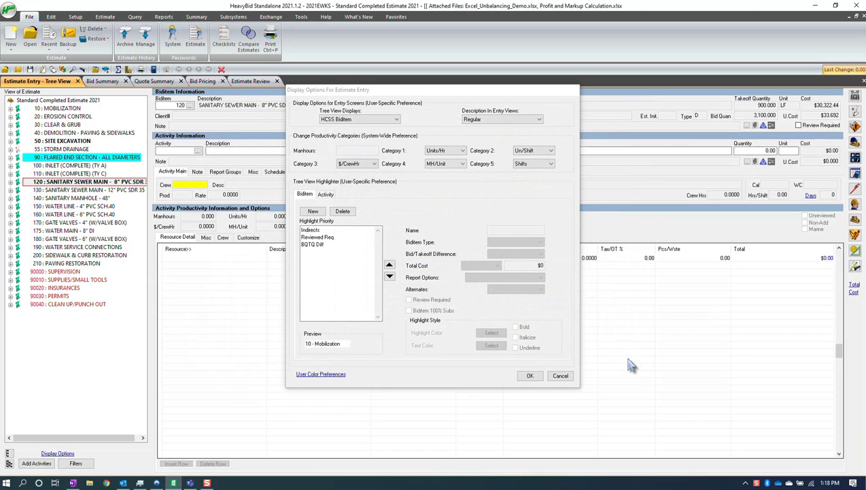
left_click(530, 376)
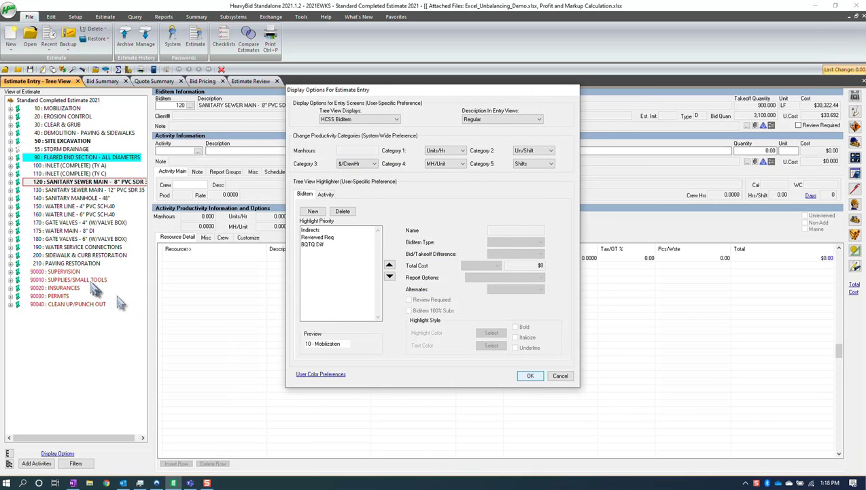
- Open the Install Sanitary Sewer Main - 12" activity of biditem 130 and widen the color strip beside its resources
left_click(10, 190)
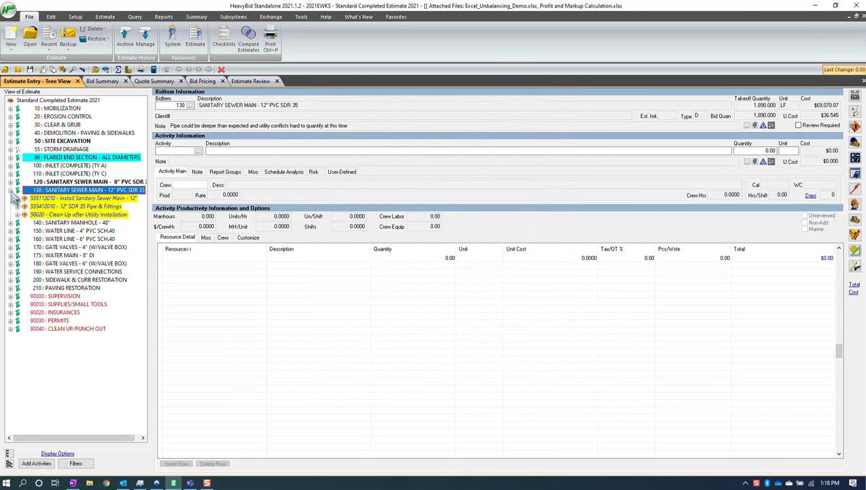
left_click(10, 223)
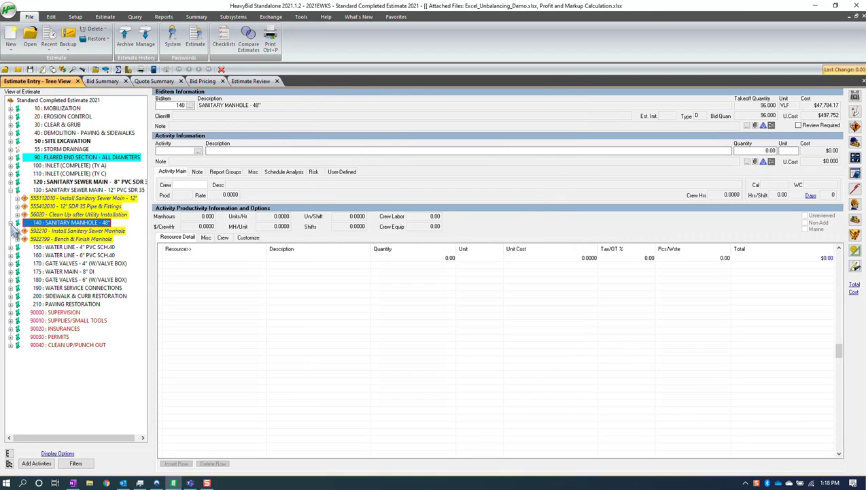
left_click(55, 239)
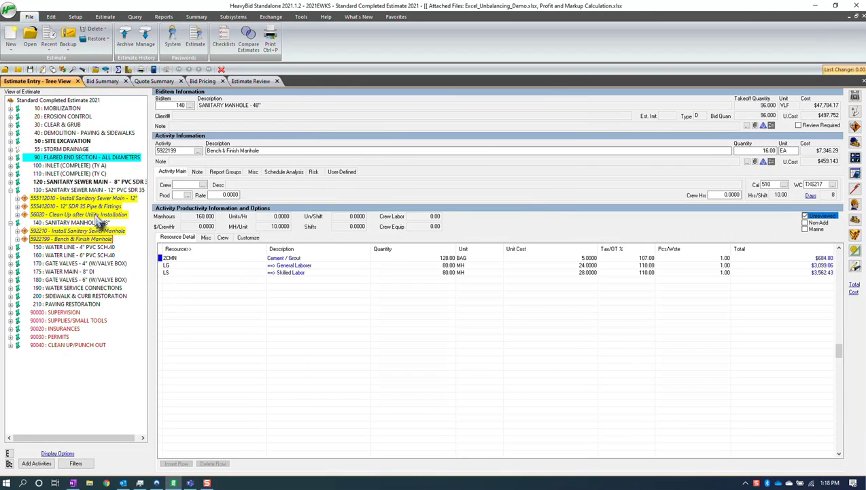
left_click(99, 198)
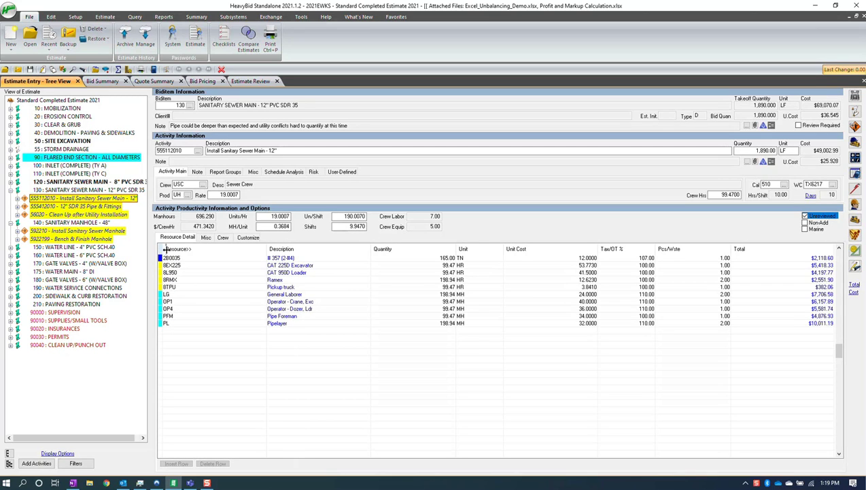
left_click_drag(165, 250, 169, 249)
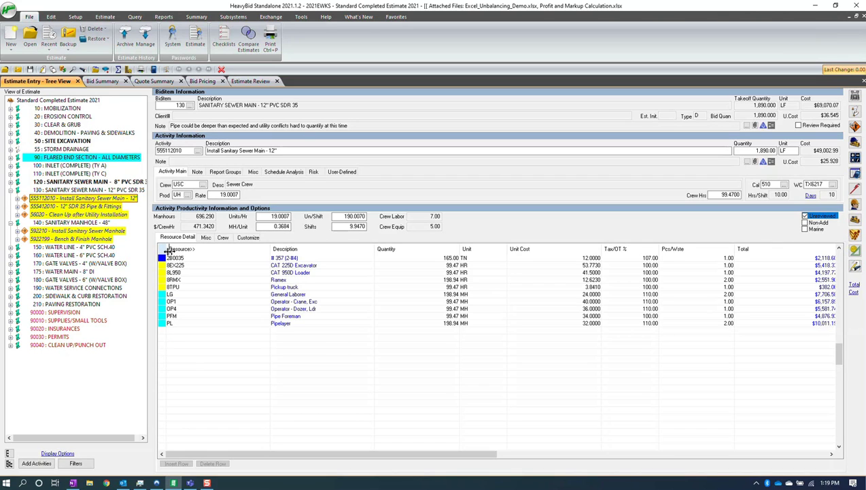
left_click_drag(167, 252, 169, 252)
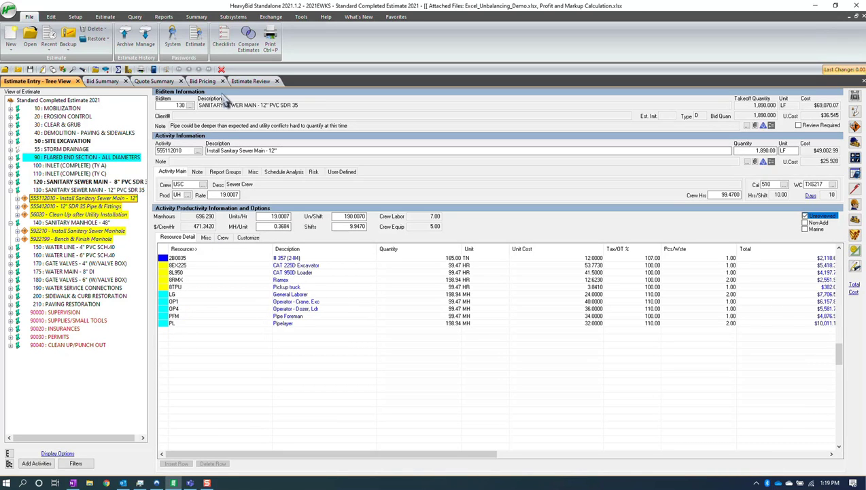
- Examine the preset and custom color choices for Crew Labor Color in the user color preferences
left_click(60, 454)
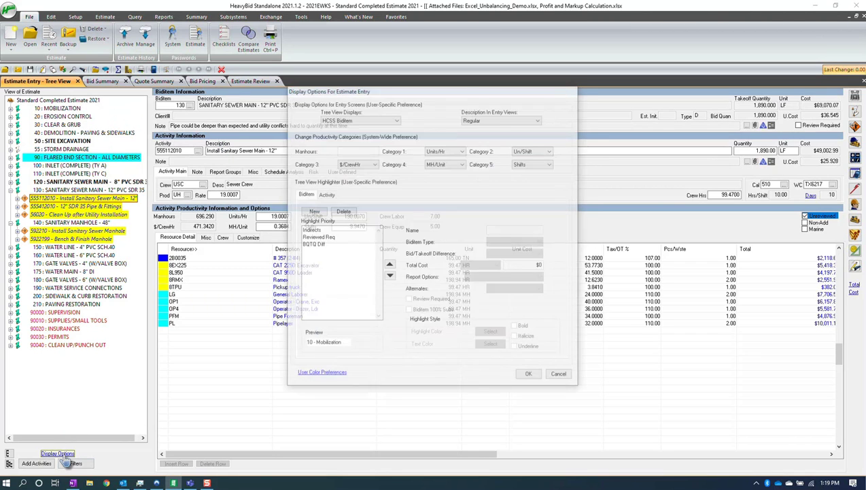
left_click(306, 376)
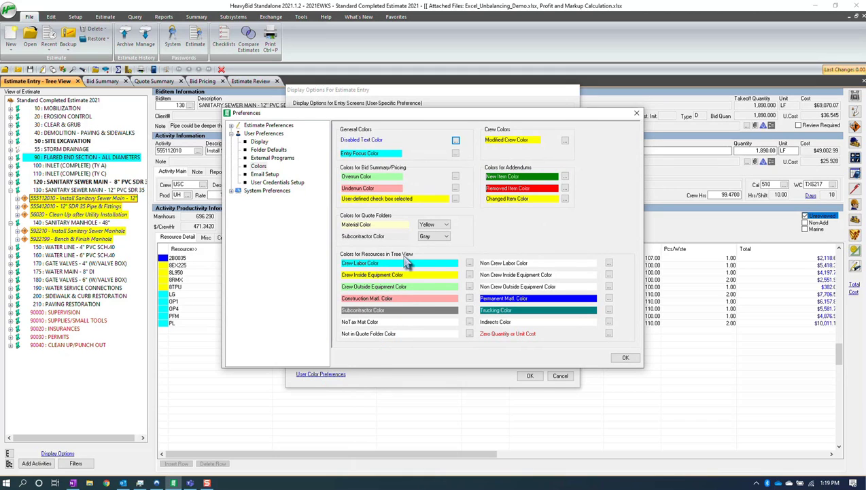
left_click(470, 263)
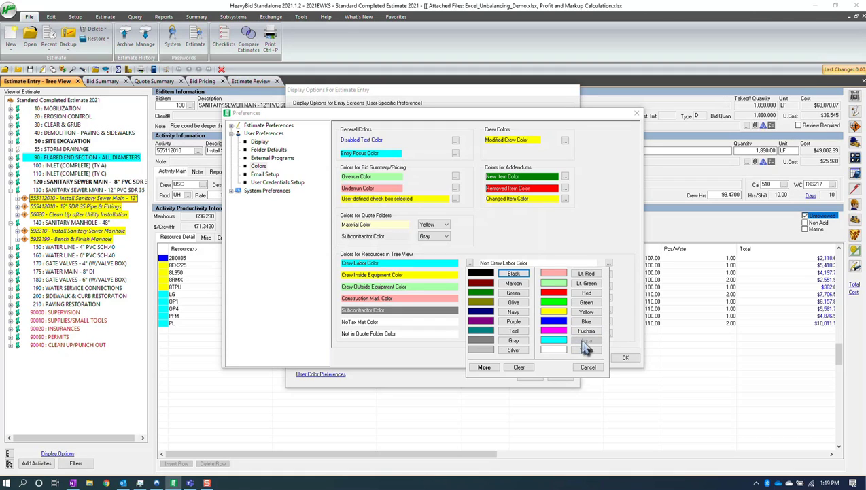
left_click(484, 367)
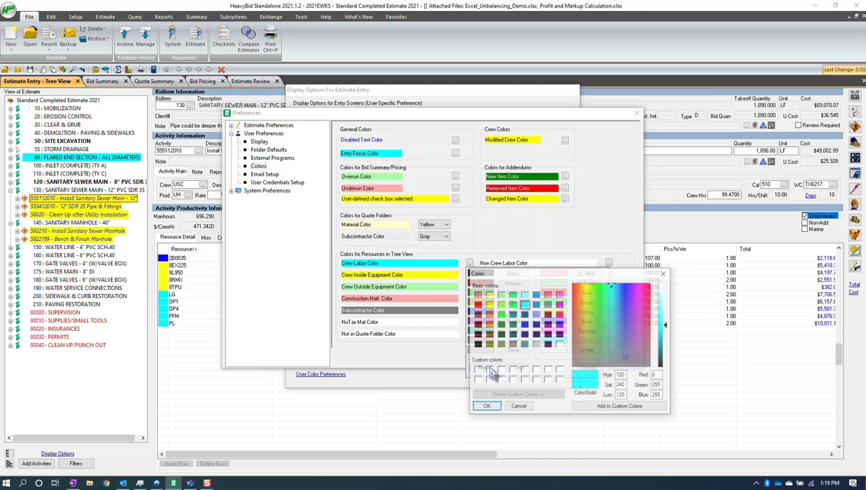
left_click(520, 408)
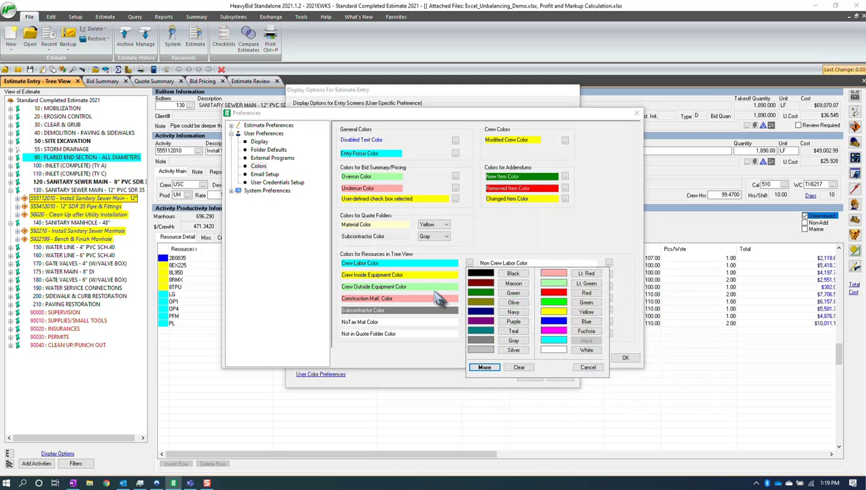
left_click(587, 367)
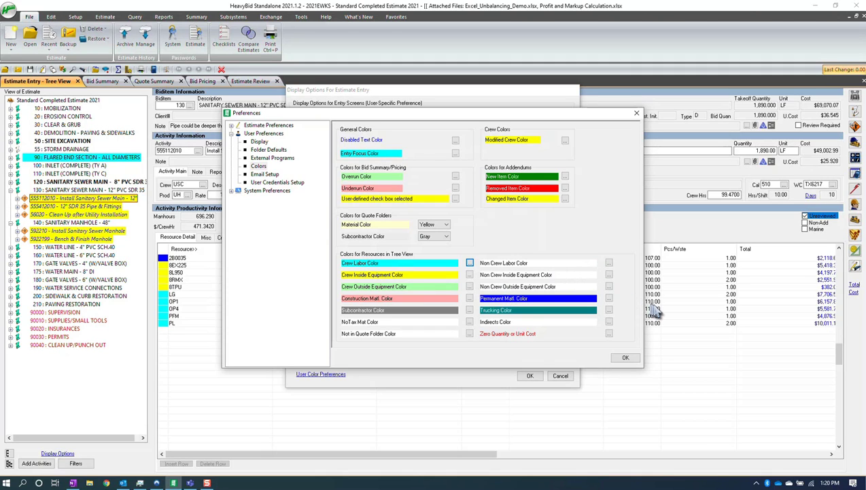
- Set the Non Crew Labor, Non Crew Inside Equipment and Non Crew Outside Equipment colors to black and save the display options
left_click(609, 263)
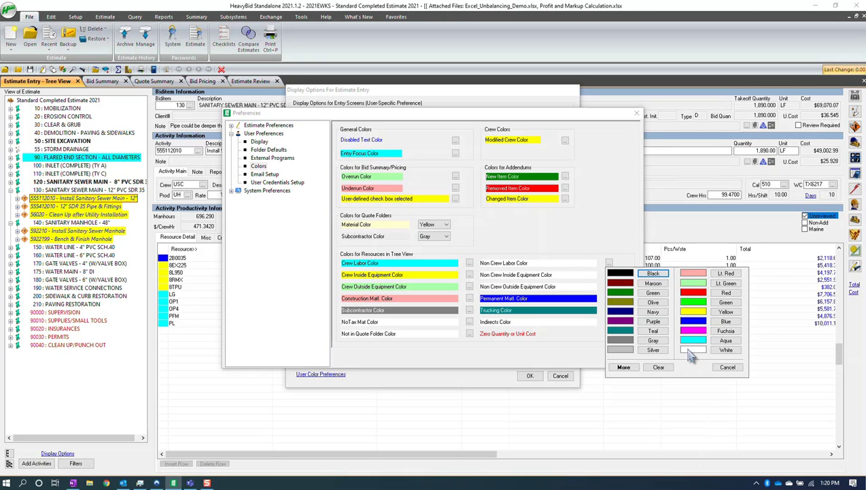
left_click(653, 273)
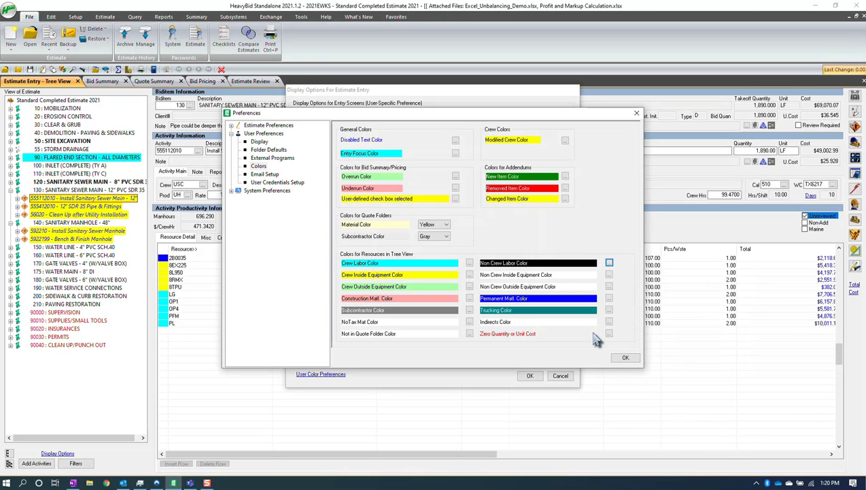
left_click(610, 275)
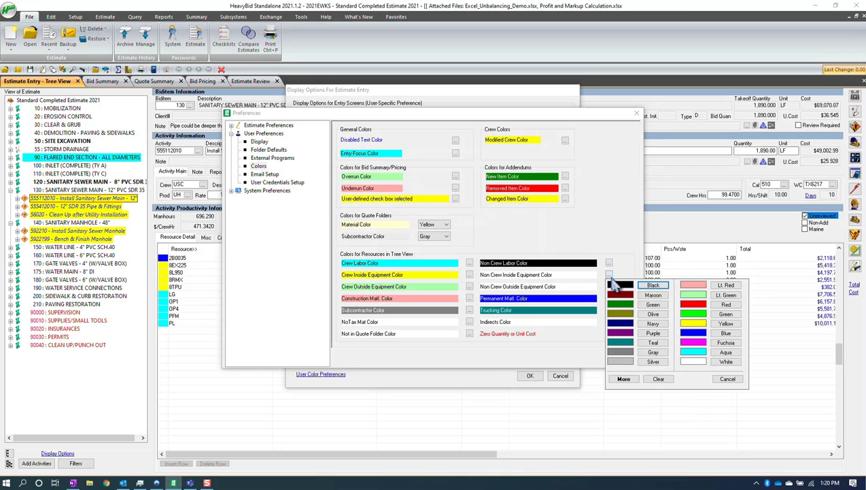
left_click(649, 291)
left_click(609, 286)
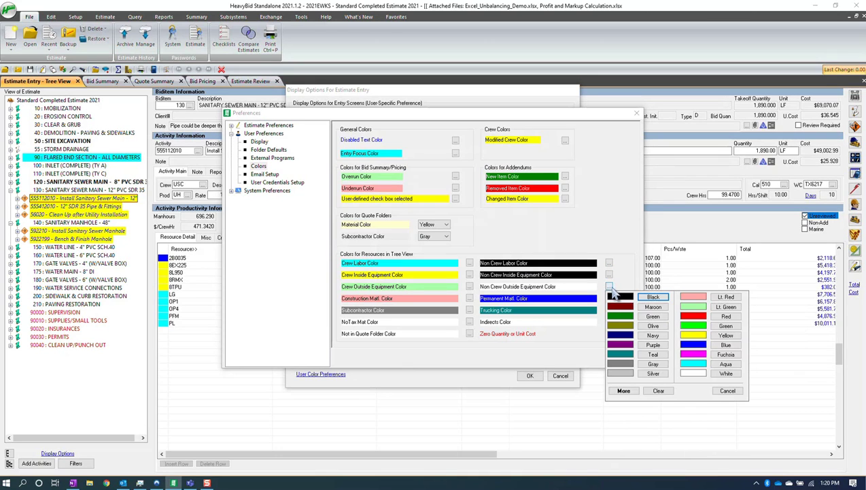
left_click(652, 299)
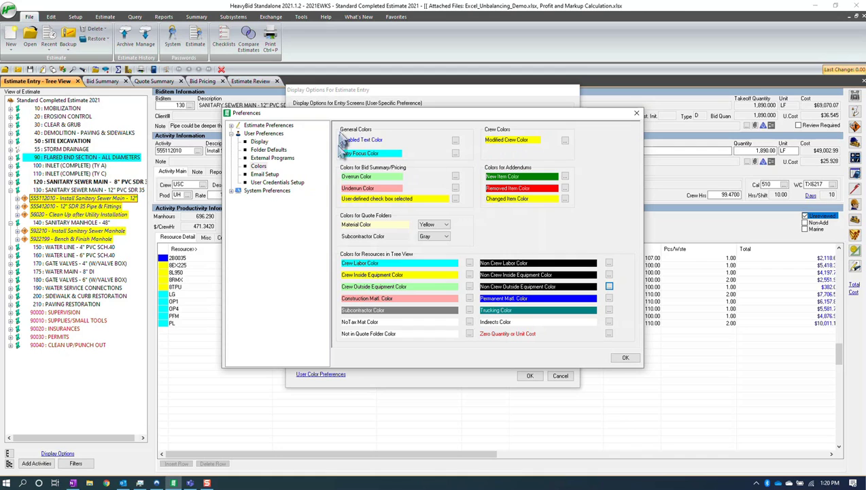
left_click_drag(351, 118, 403, 117)
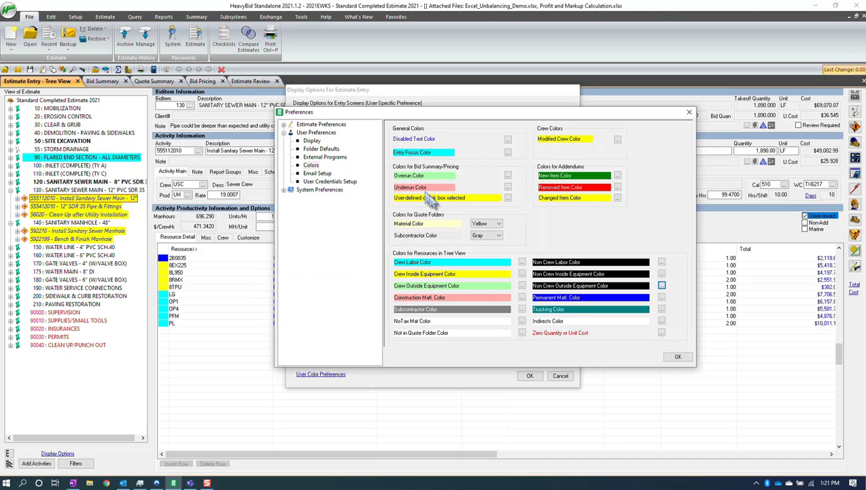
left_click(677, 358)
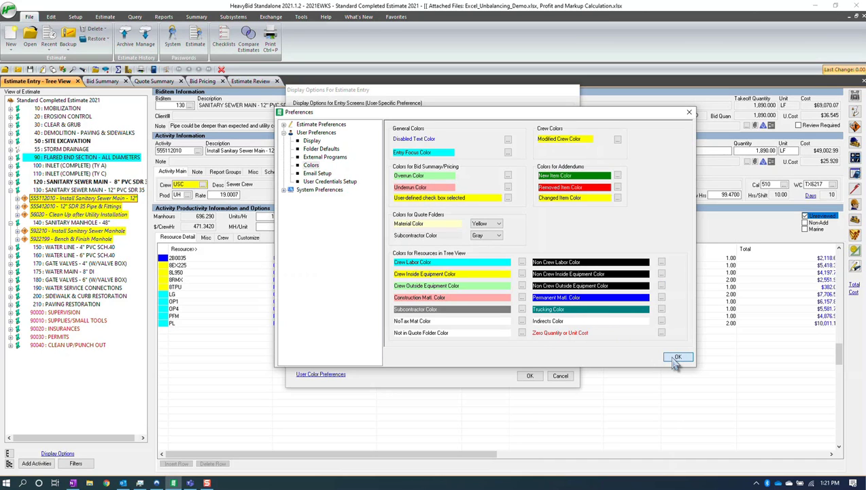
left_click(533, 376)
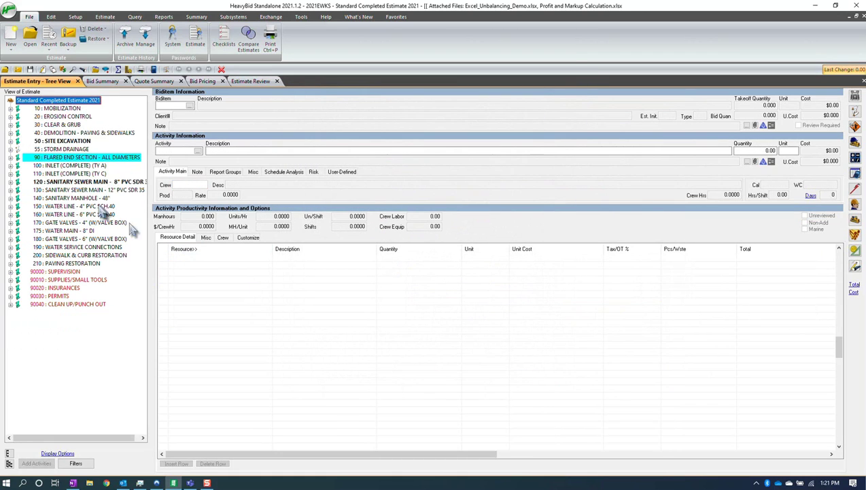
- In biditem 100's Furnish & Install Type A Inlet activity, set the CAT 950D Loader pieces to 2.00 and pull in operator OP4
double_click(85, 165)
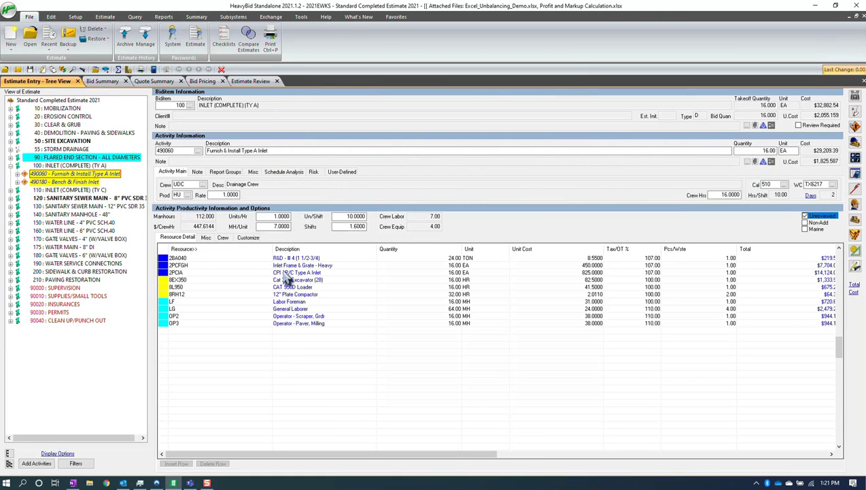
left_click(730, 287)
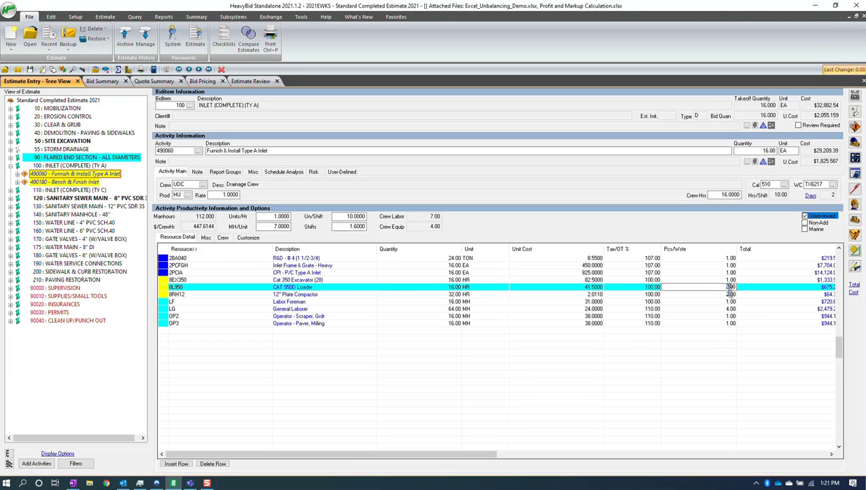
key("Return")
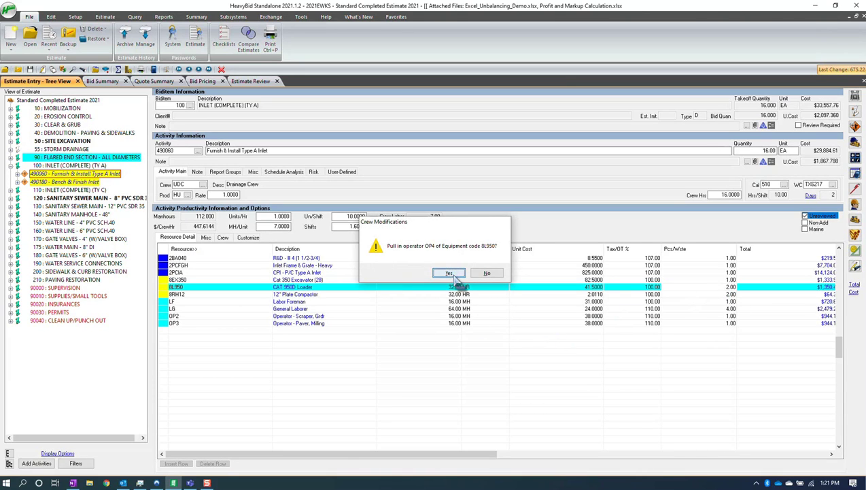
left_click(450, 274)
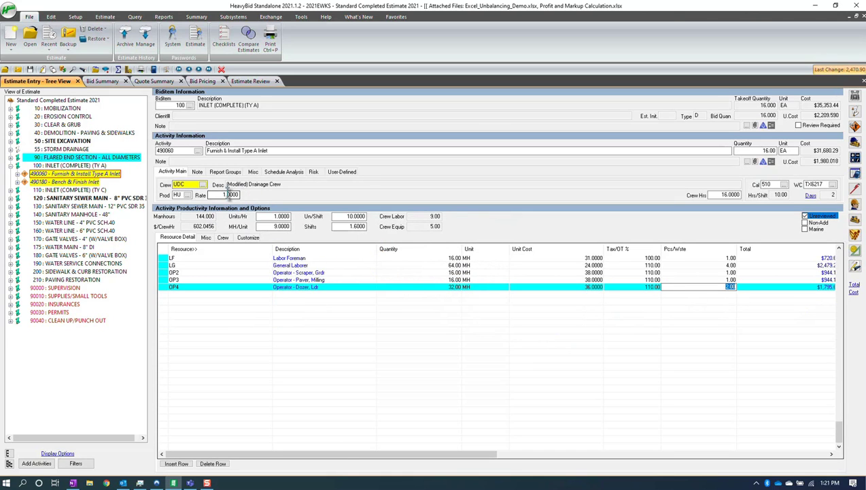
left_click(179, 185)
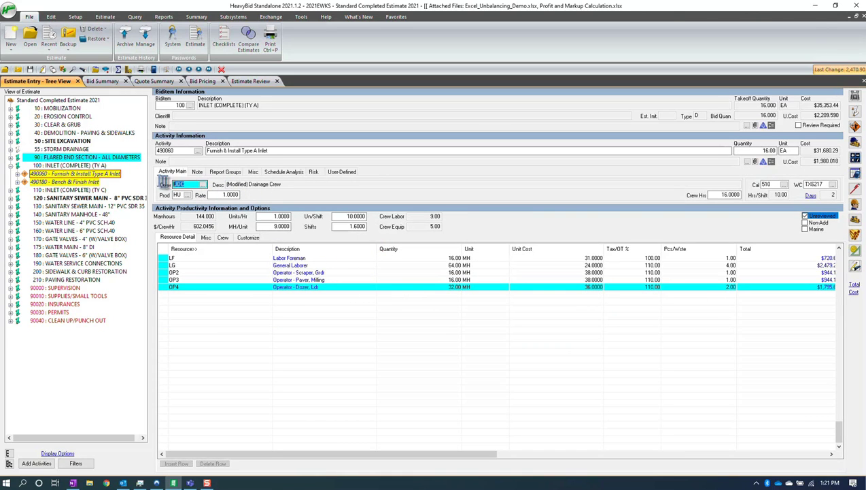
left_click(209, 272)
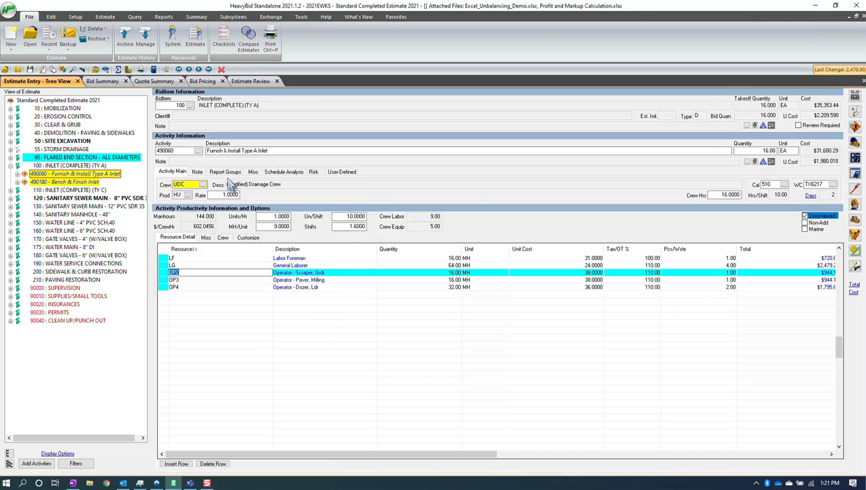
- Examine the color choices for Disabled Text Color and open the Display section of the user preferences
left_click(57, 453)
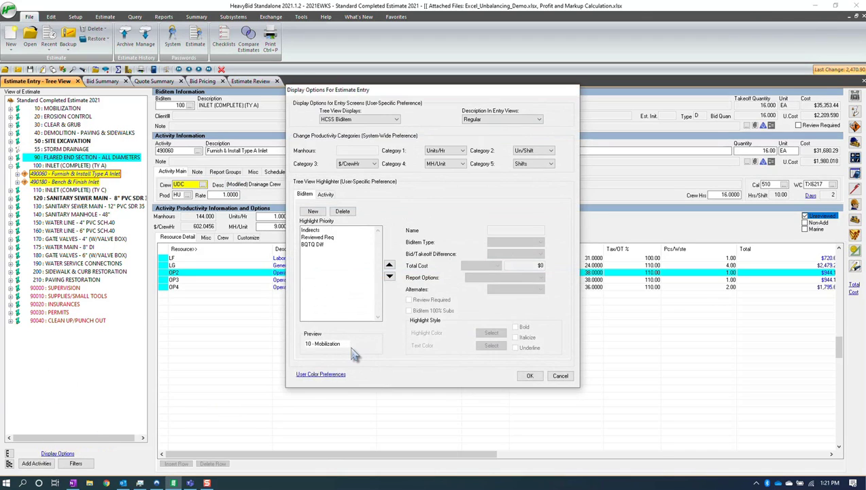
left_click(319, 375)
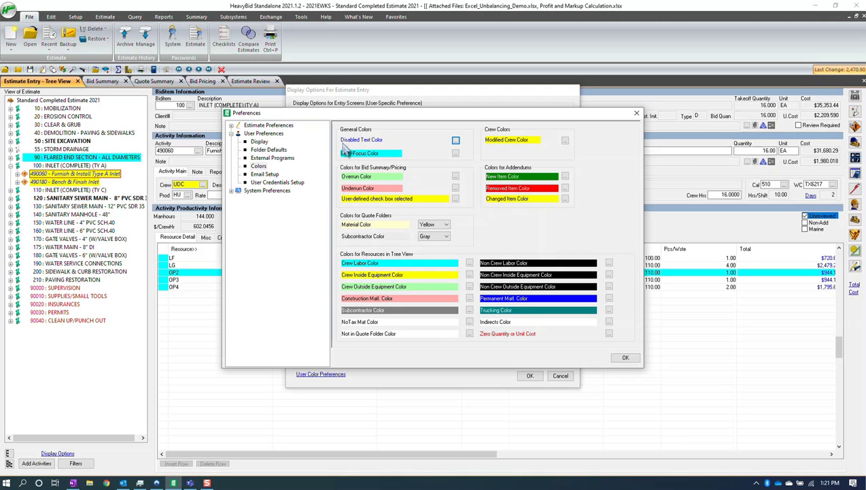
left_click(455, 140)
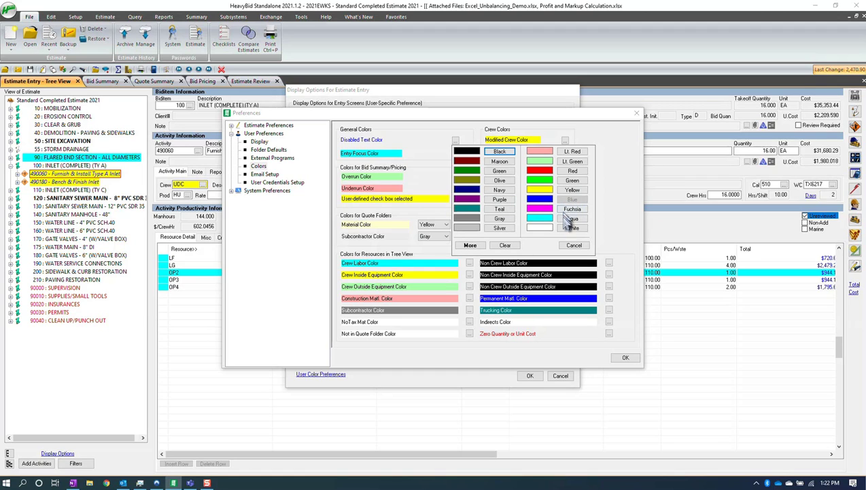
left_click(574, 245)
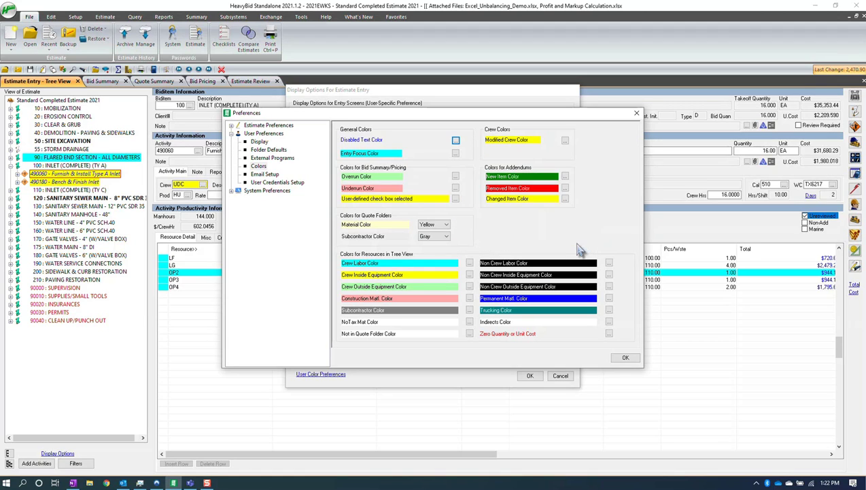
left_click(272, 134)
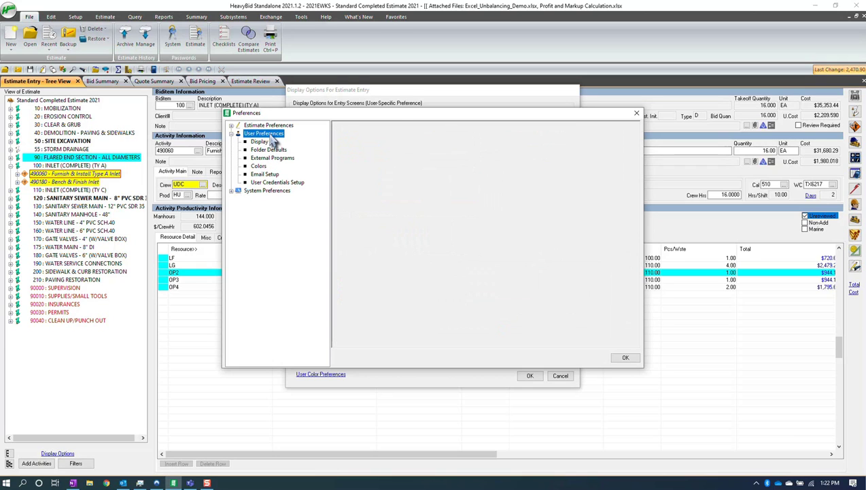
left_click(261, 142)
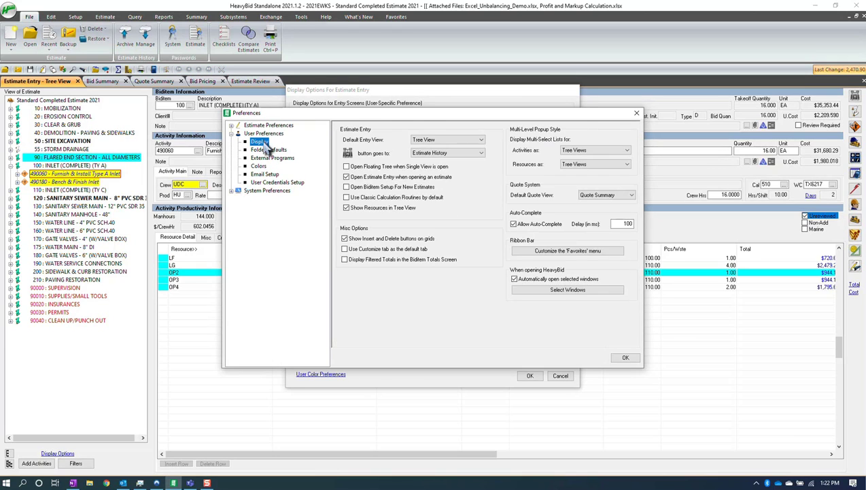
- Revisit the Display section of the user preferences and open the Copy User Preferences dialog
left_click(264, 134)
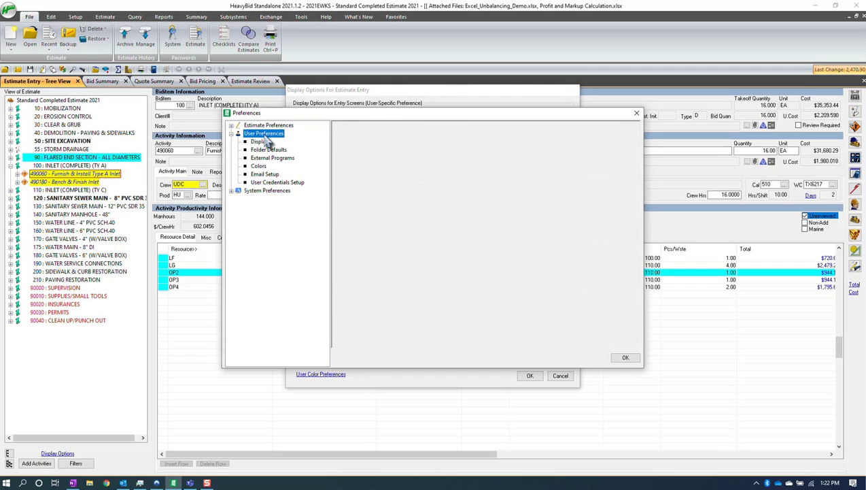
left_click(262, 143)
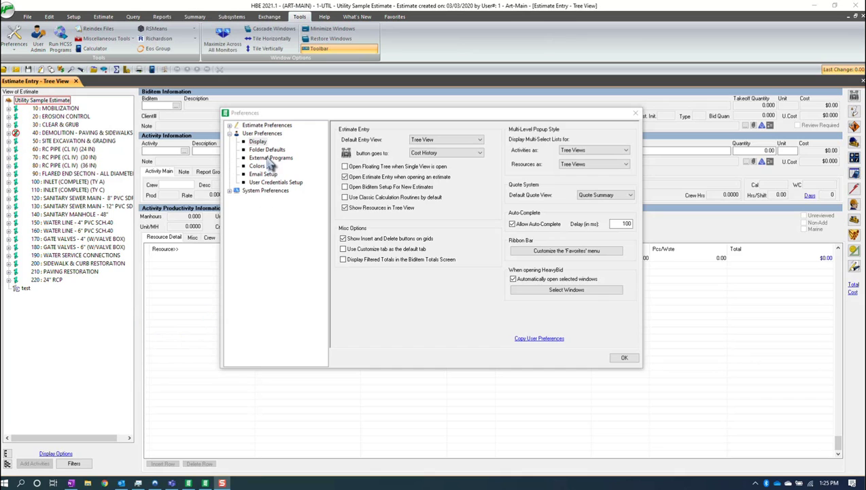
left_click(263, 135)
left_click(263, 142)
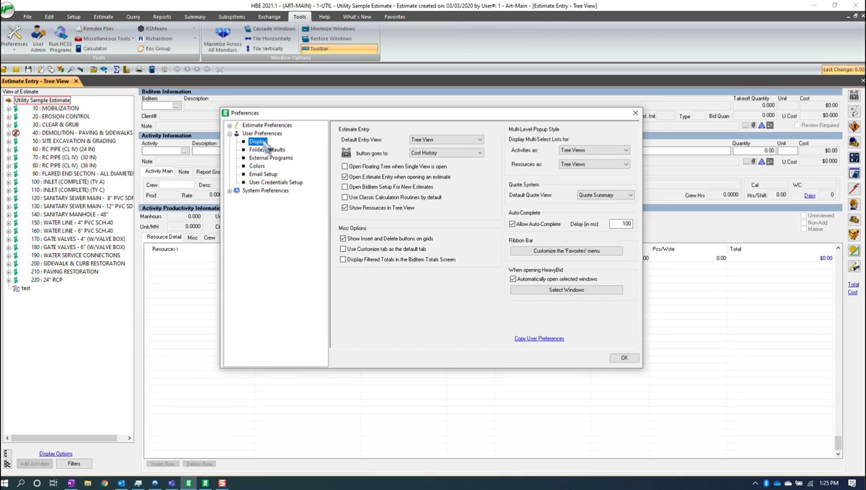
left_click(525, 345)
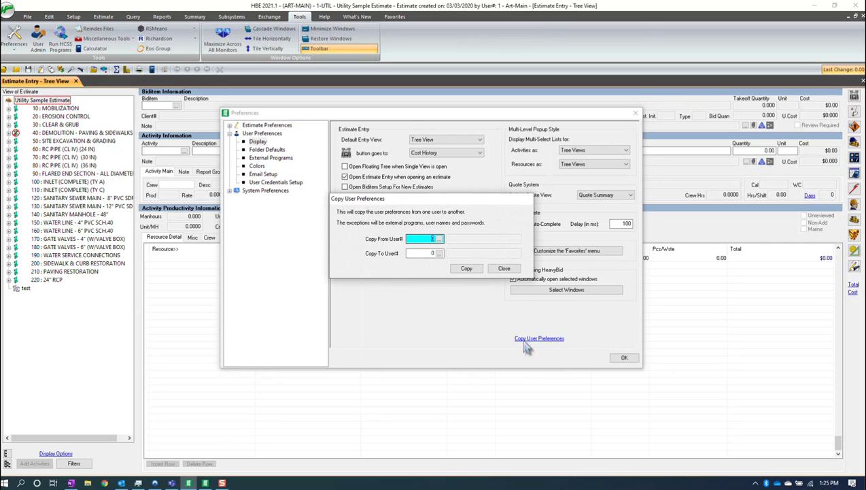
- Choose user 1 as the source and user 4 as the target for copying preferences, and close the dialog without copying
left_click(440, 241)
left_click(441, 240)
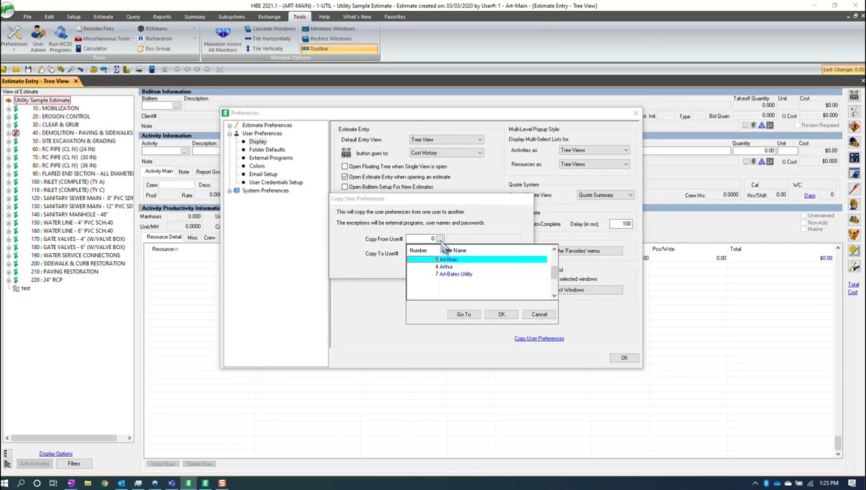
left_click(441, 256)
left_click(440, 254)
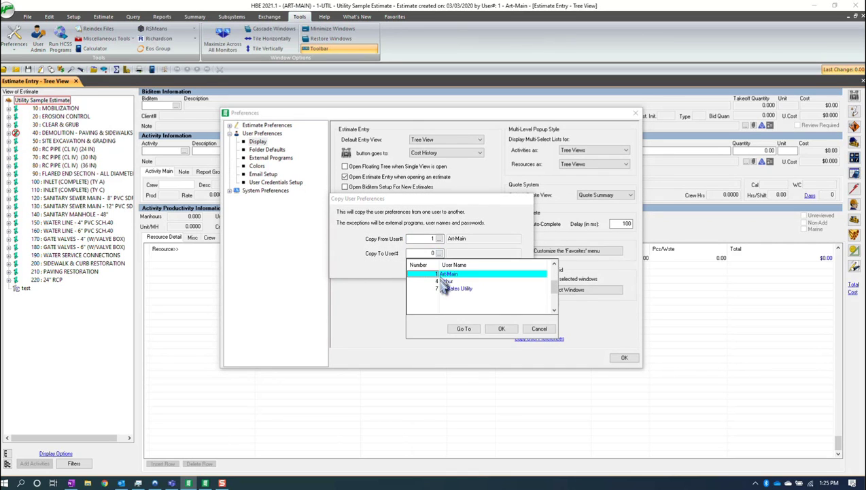
left_click(446, 281)
left_click(502, 329)
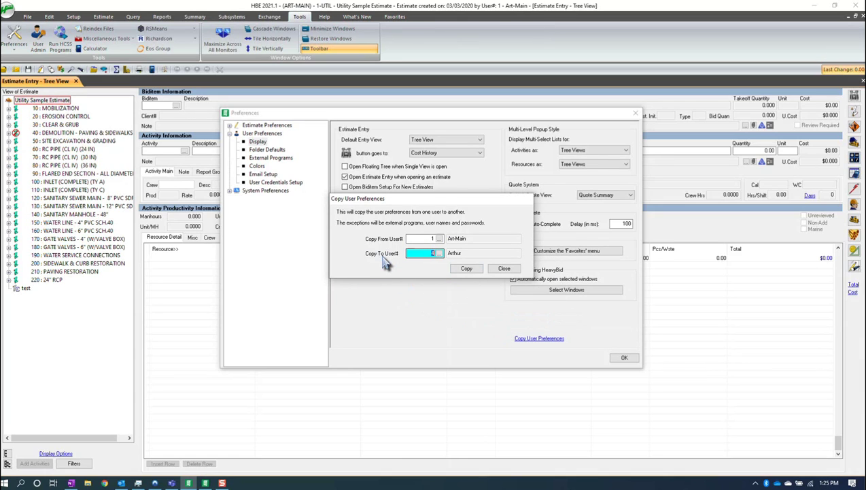
left_click(416, 239)
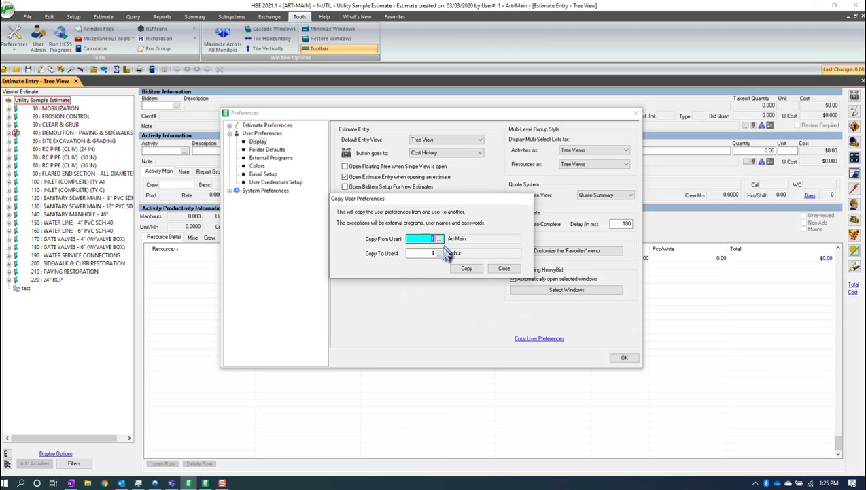
left_click(418, 253)
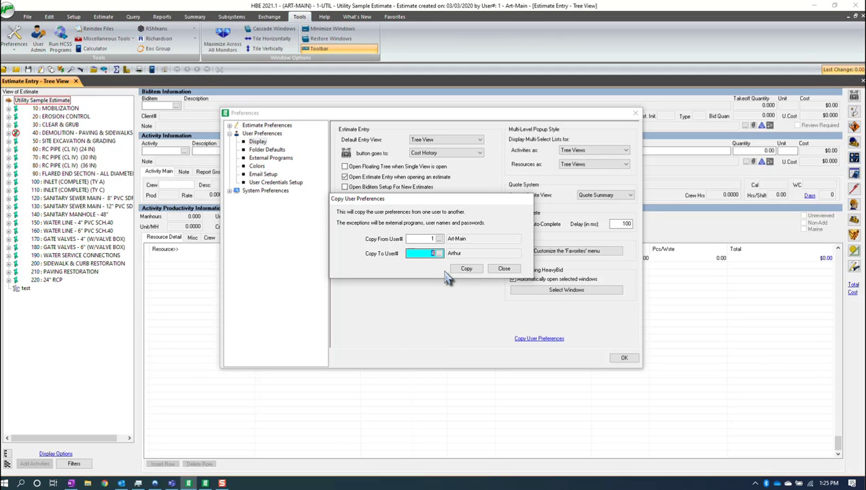
left_click(505, 269)
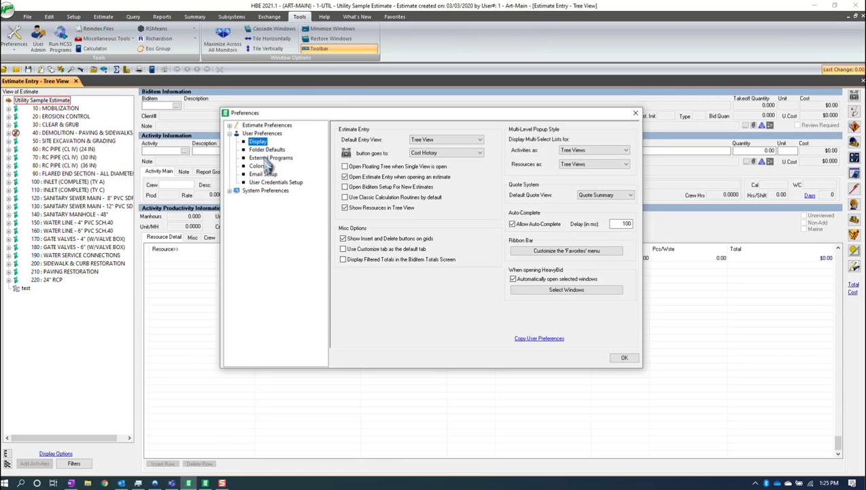
- Review the Colors section of the user preferences and close the Preferences window
left_click(257, 166)
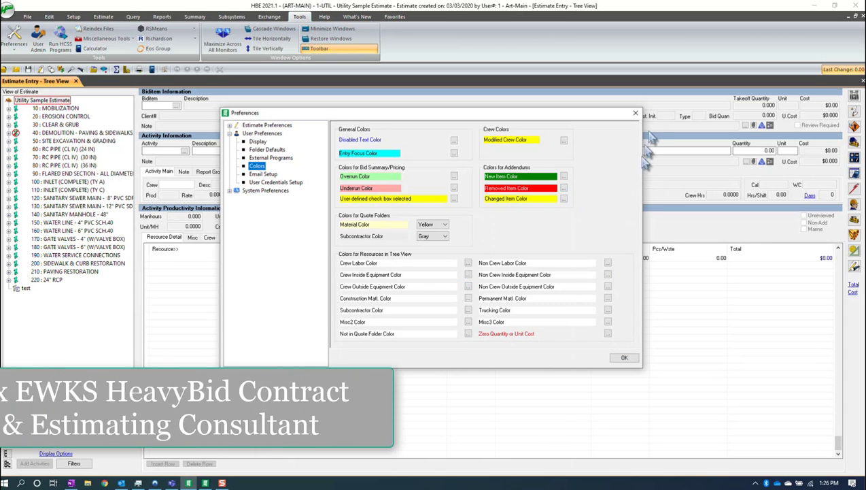
left_click(636, 113)
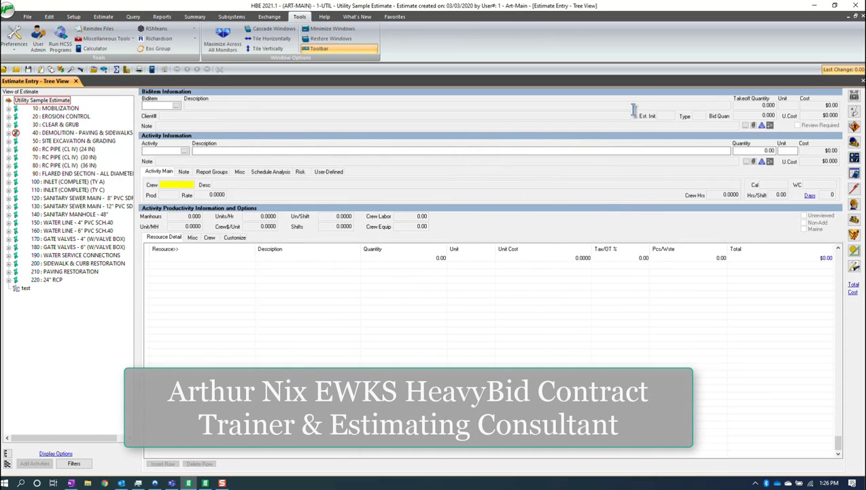